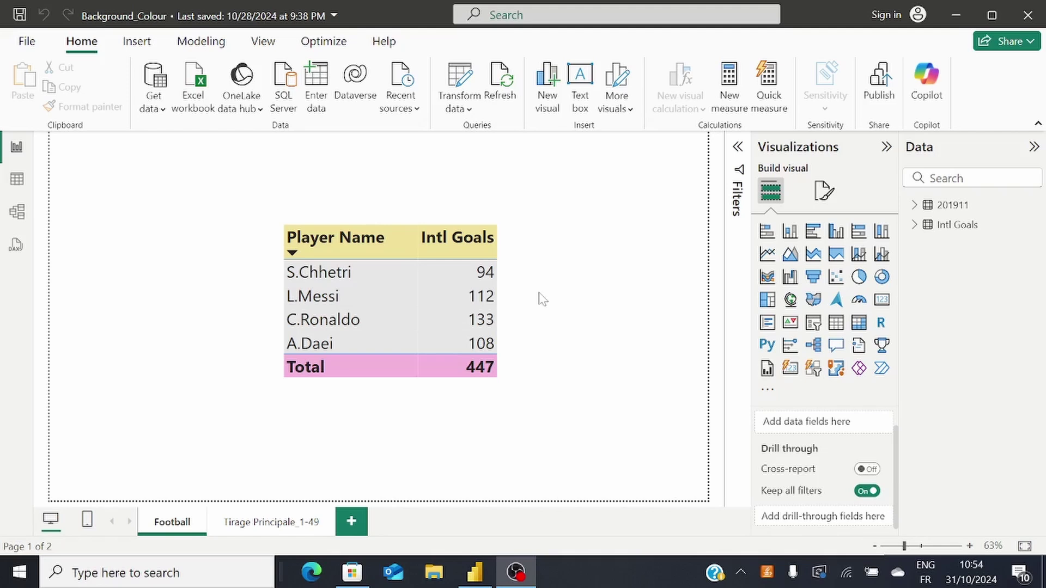
Open the football table's cell elements formatting and apply the settings to the Intl Goals series.
left_click(515, 355)
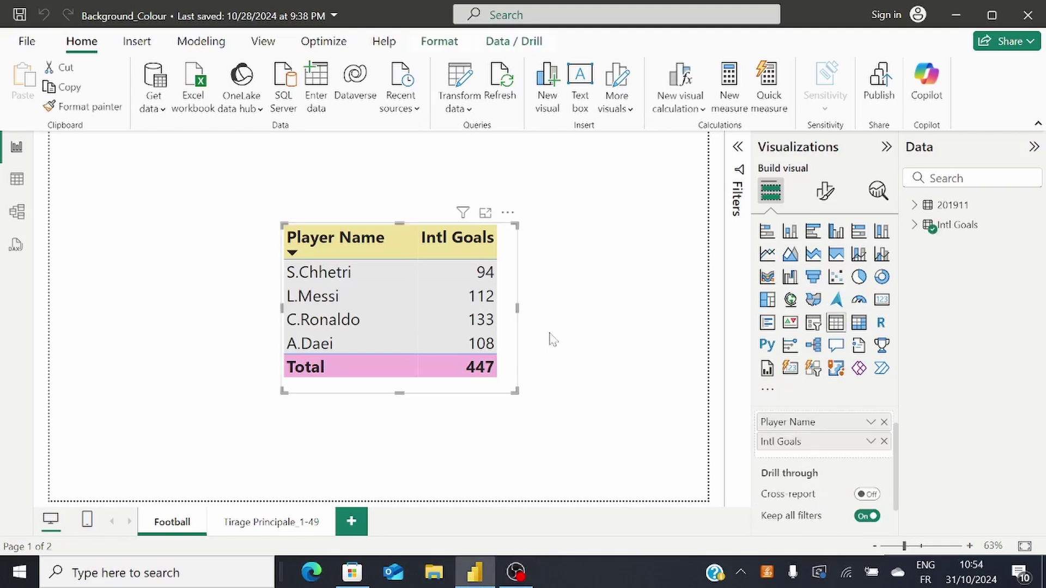
left_click(824, 191)
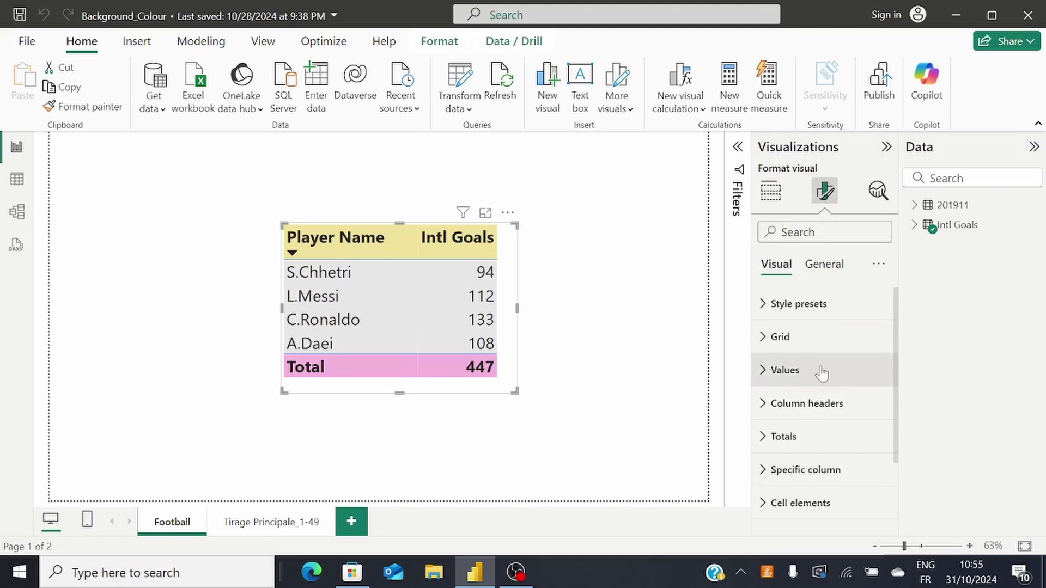
scroll(809, 349, "down", 3)
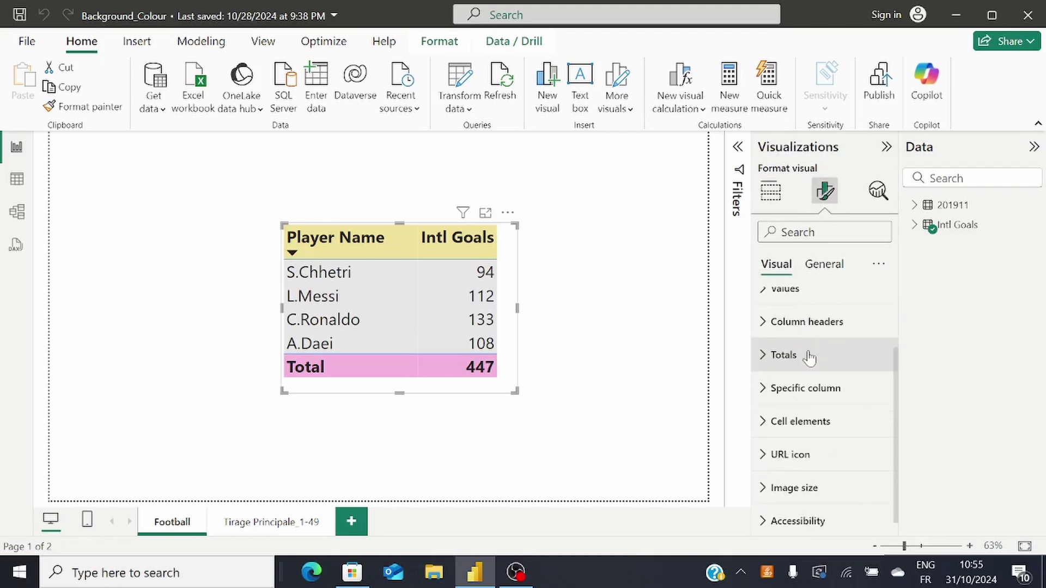
left_click(765, 415)
scroll(814, 382, "down", 2)
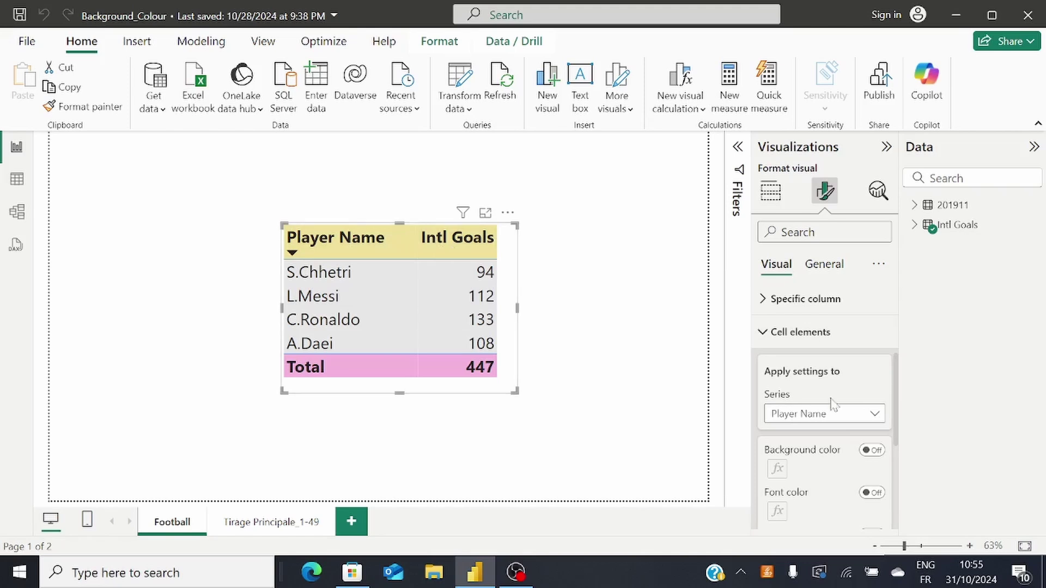
left_click(878, 417)
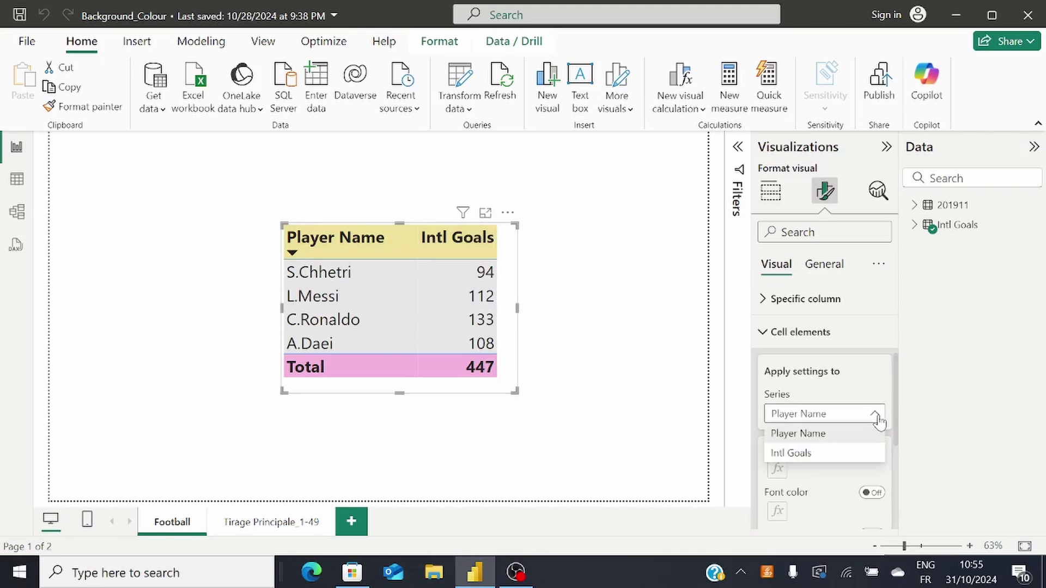
left_click(808, 463)
Turn on the background color for the Intl Goals cells and open its conditional formatting settings.
scroll(896, 403, "down", 3)
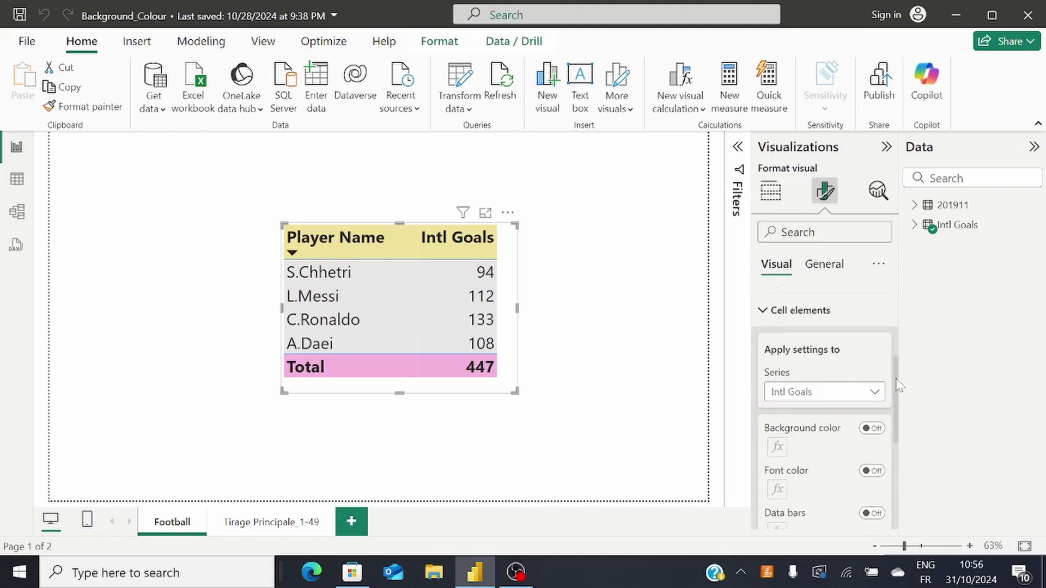
left_click_drag(900, 415, 899, 423)
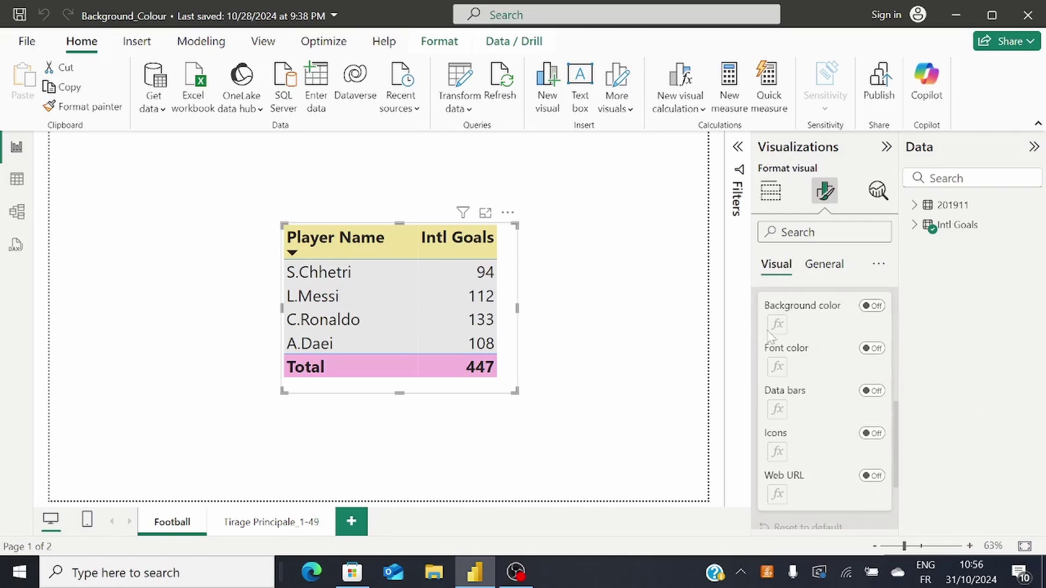
left_click(873, 306)
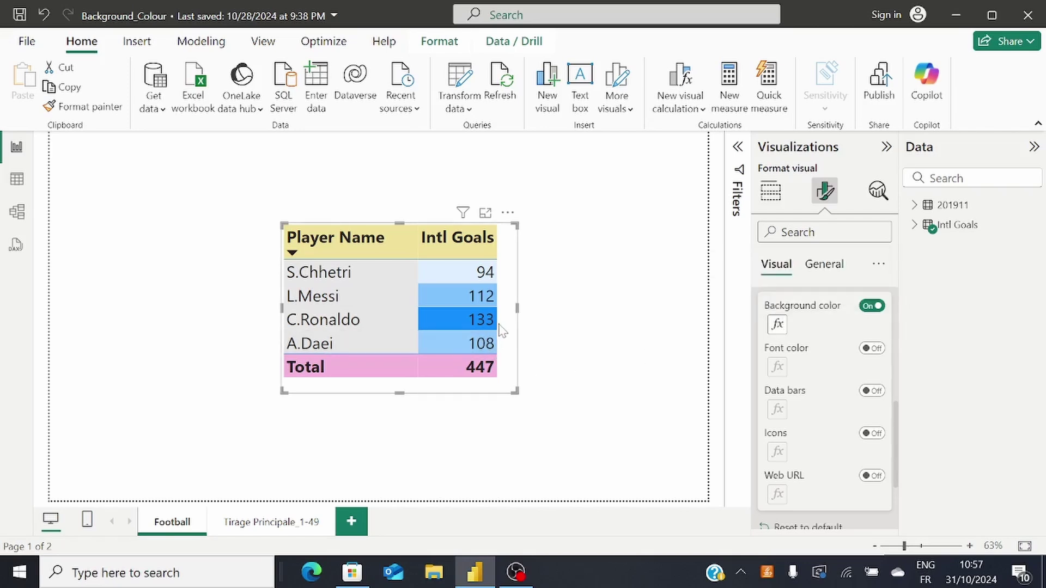
left_click(778, 325)
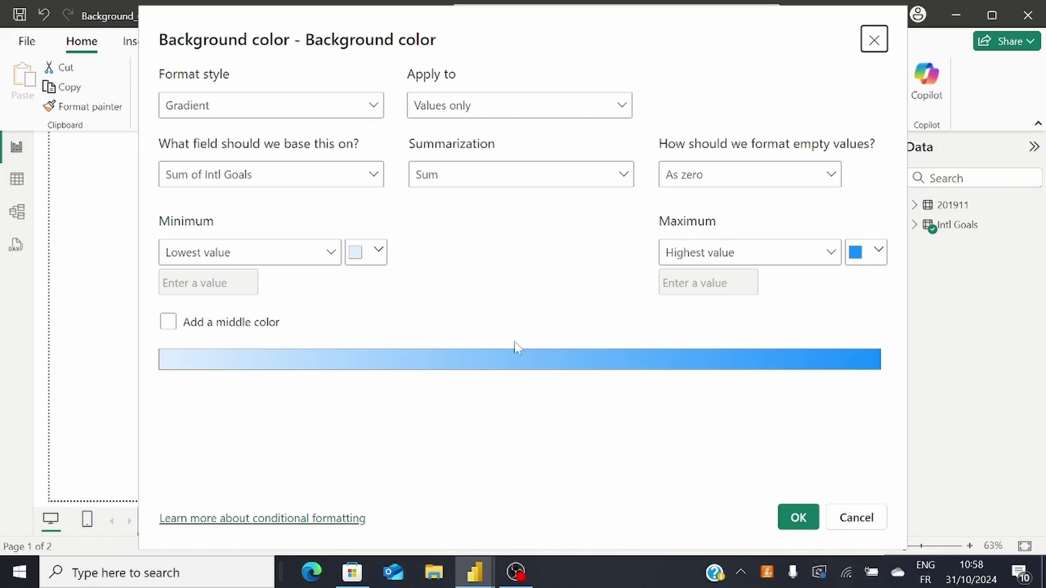
Try the Rules and Field value format styles for the background color.
left_click(307, 111)
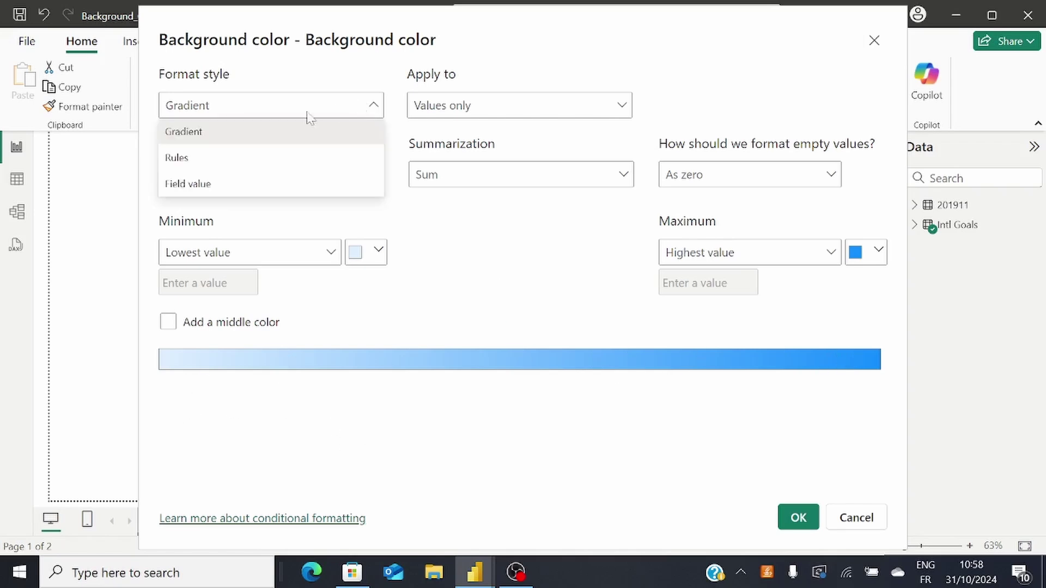
left_click(211, 163)
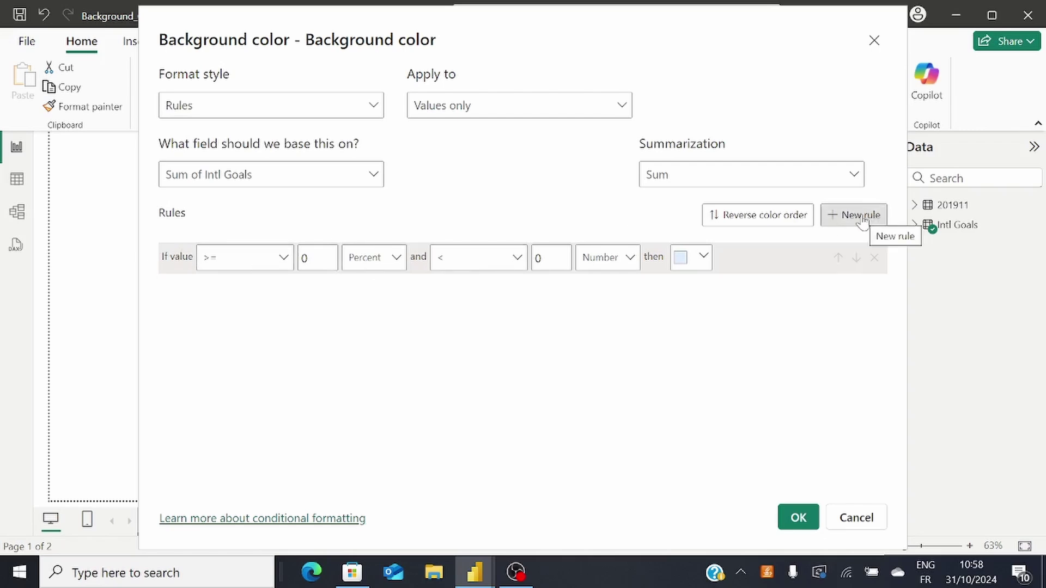
left_click(374, 107)
left_click(198, 182)
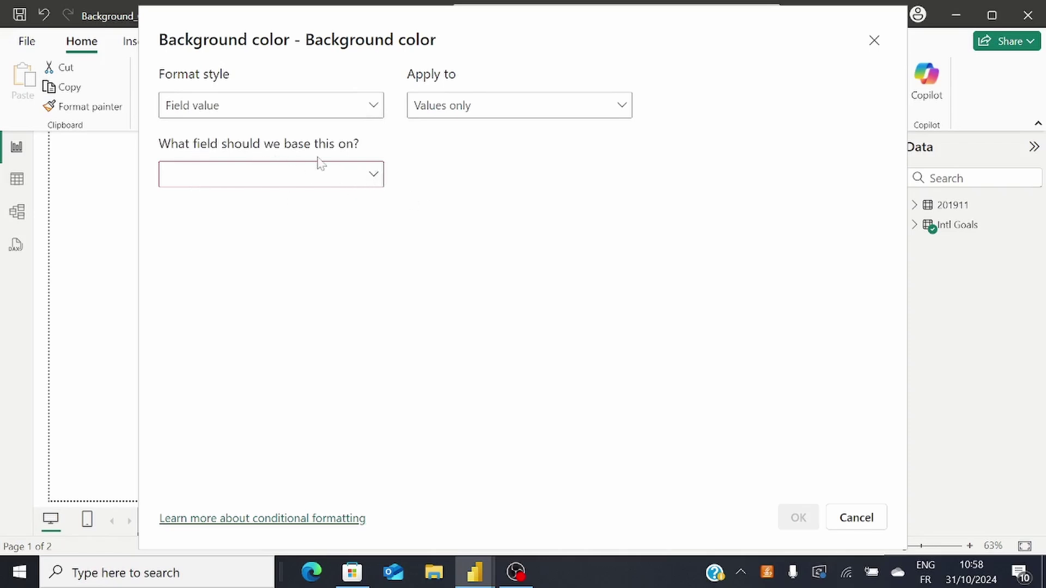
left_click(374, 175)
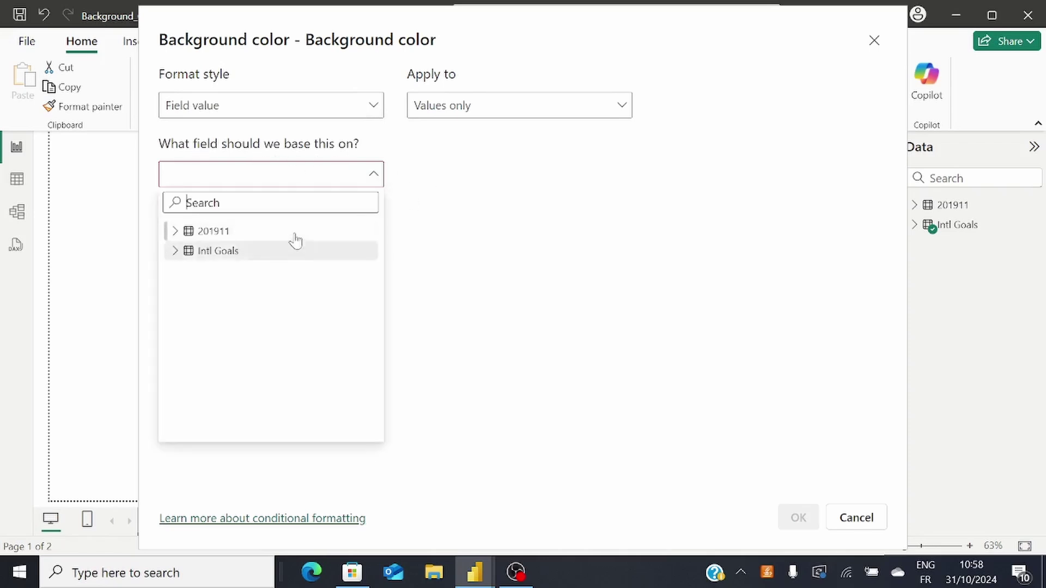
left_click(374, 175)
Set the background color format style to Gradient, based on the sum of Intl Goals, with empty values formatted as zero.
left_click(373, 106)
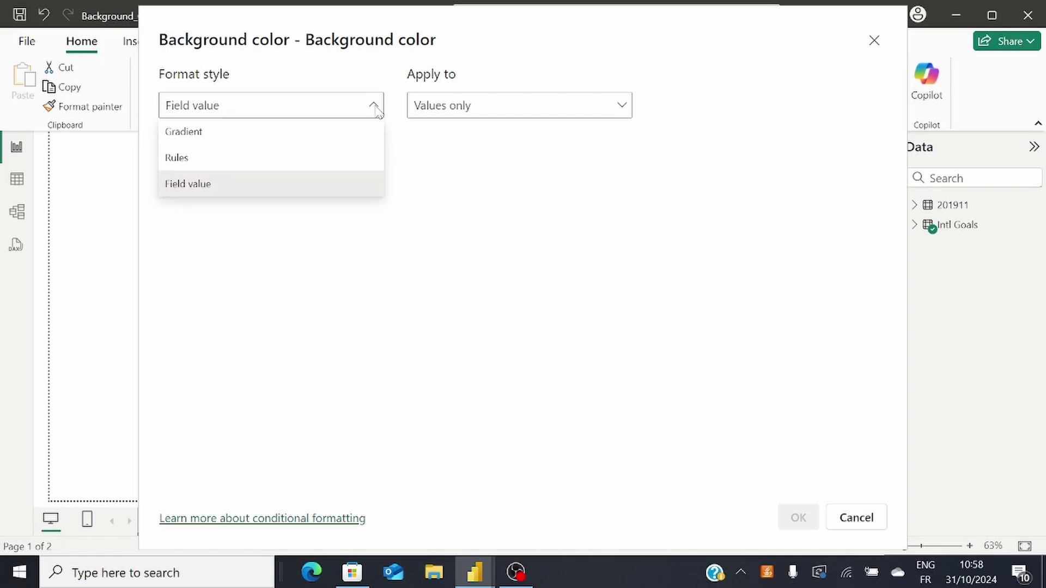
left_click(249, 129)
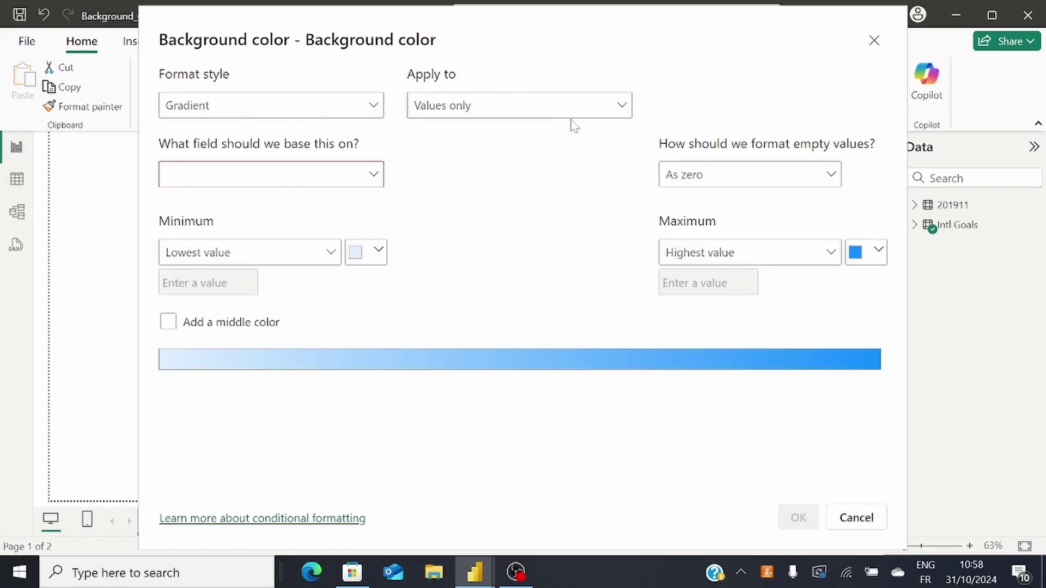
left_click(623, 109)
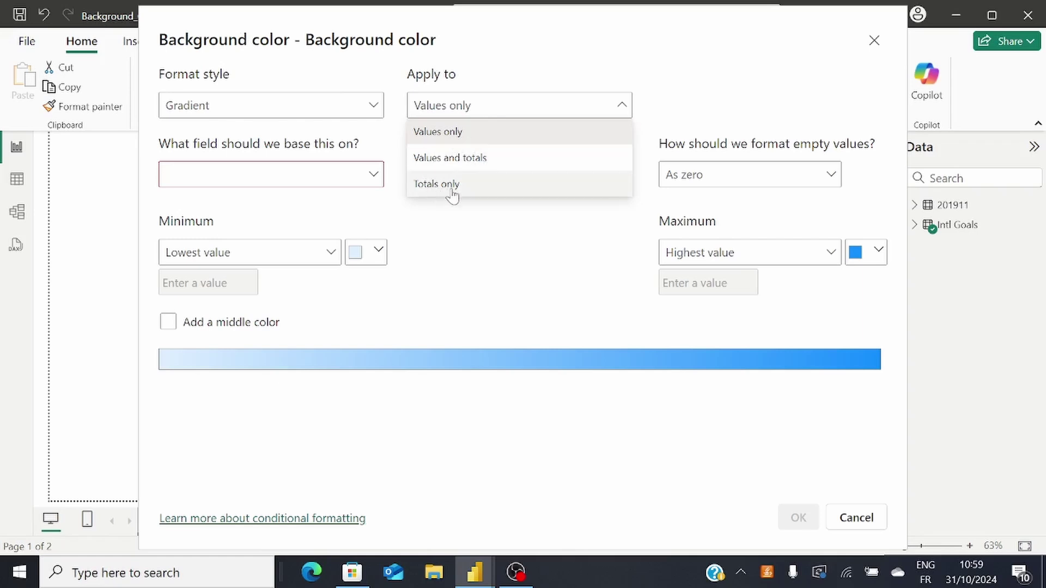
key("Escape")
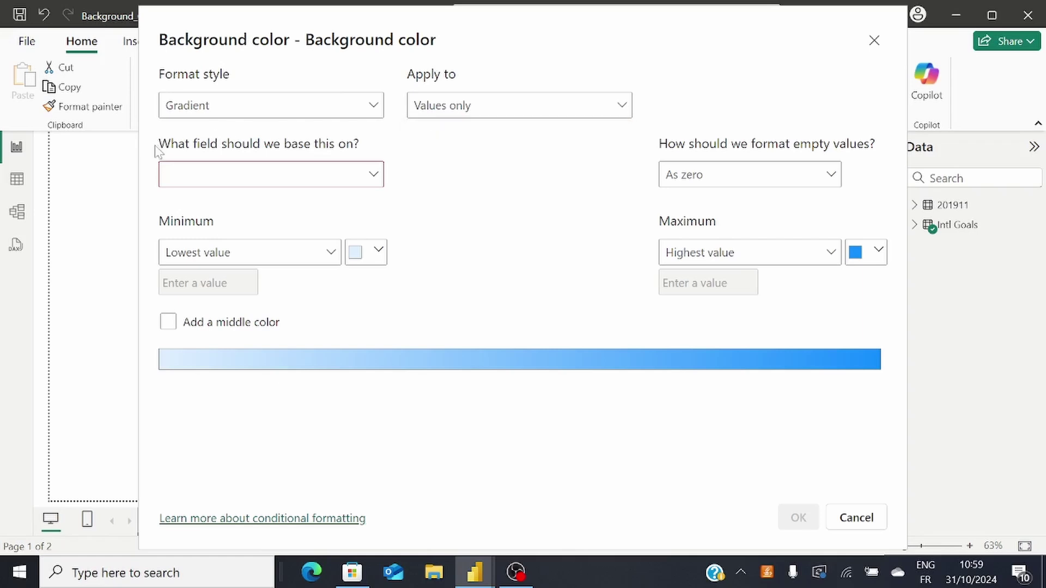
left_click(375, 174)
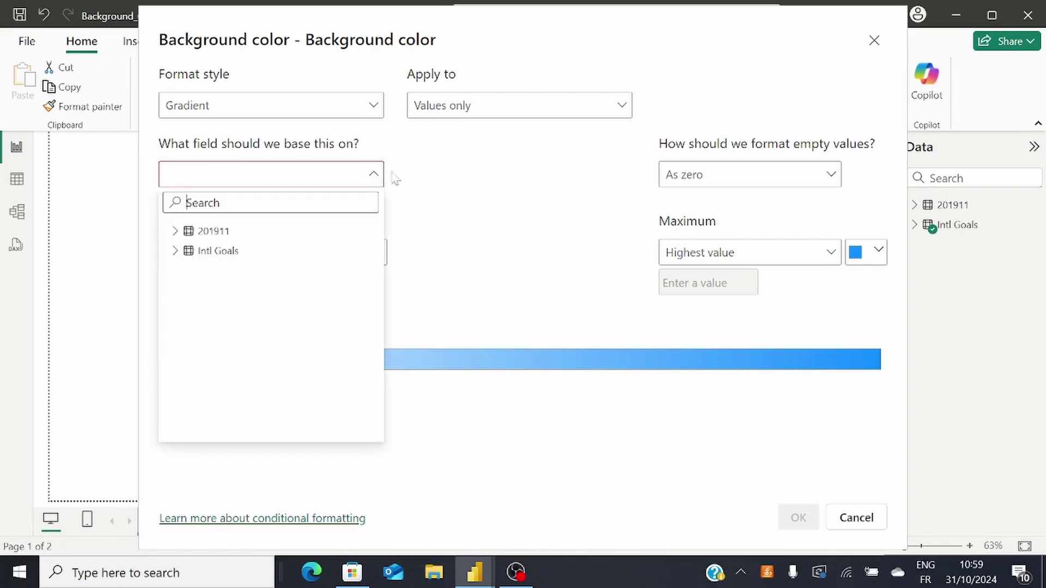
left_click(173, 253)
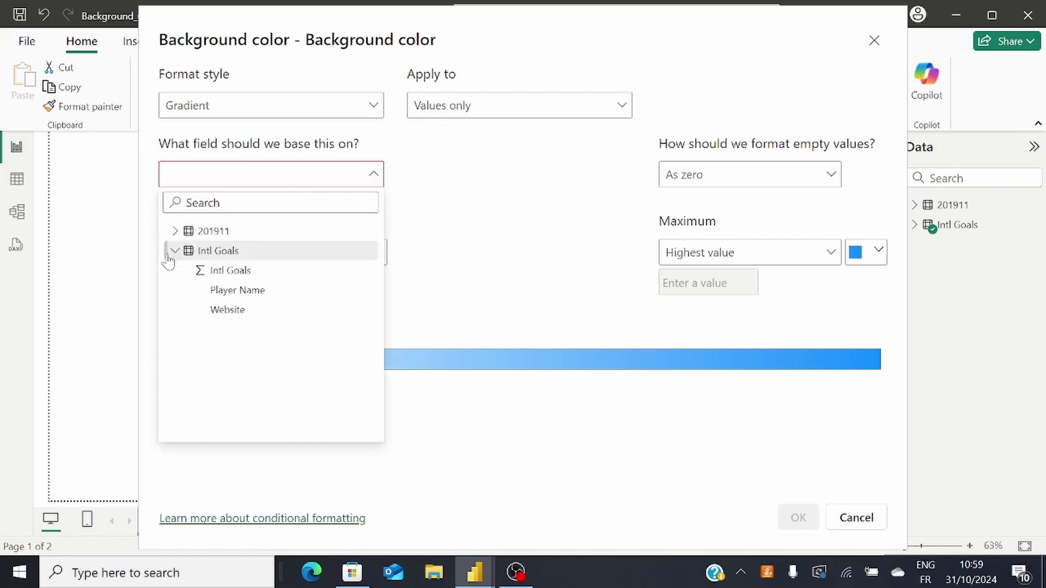
left_click(242, 270)
left_click(490, 175)
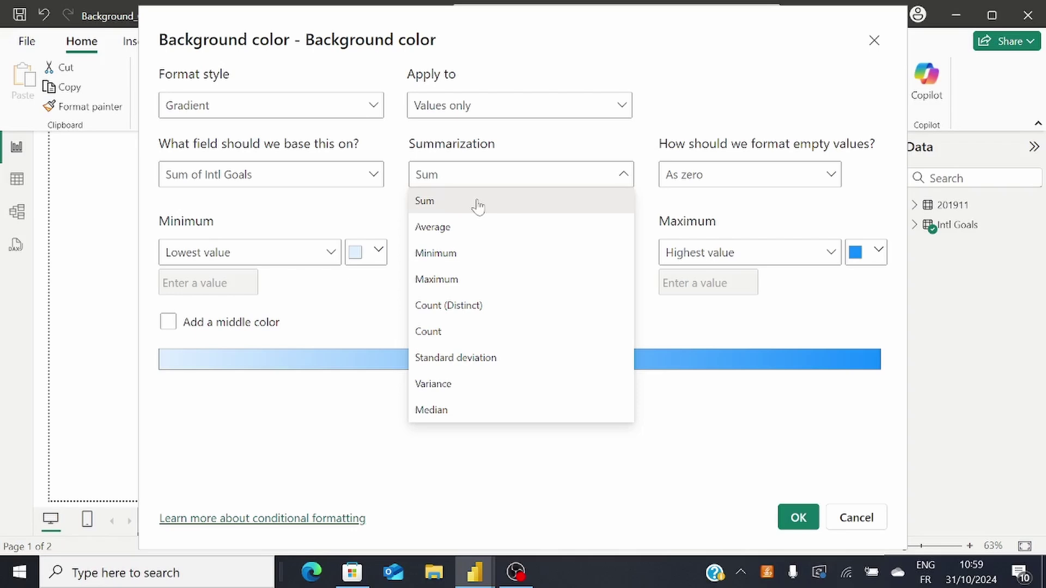
left_click(645, 169)
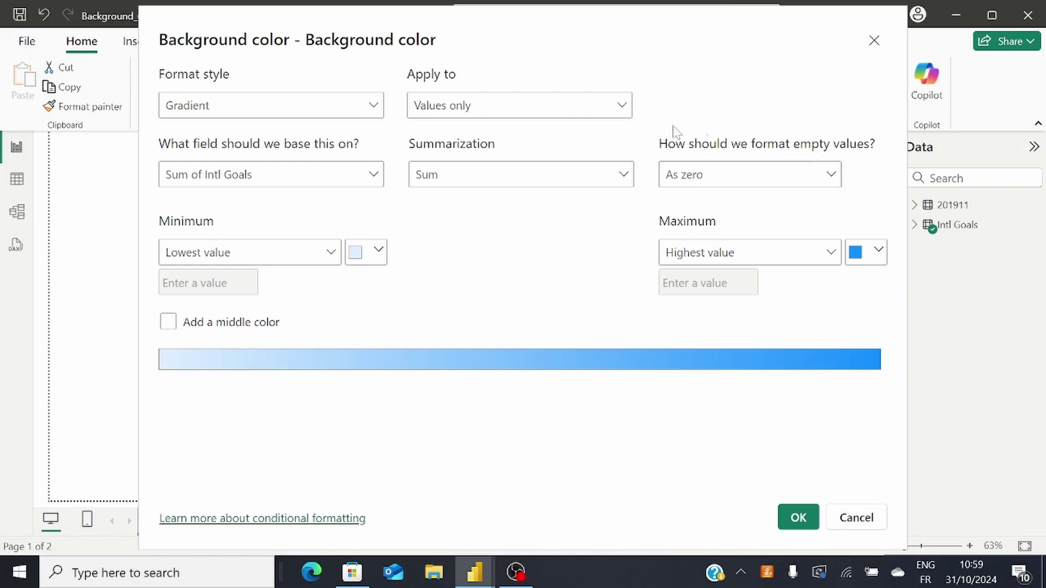
left_click(833, 174)
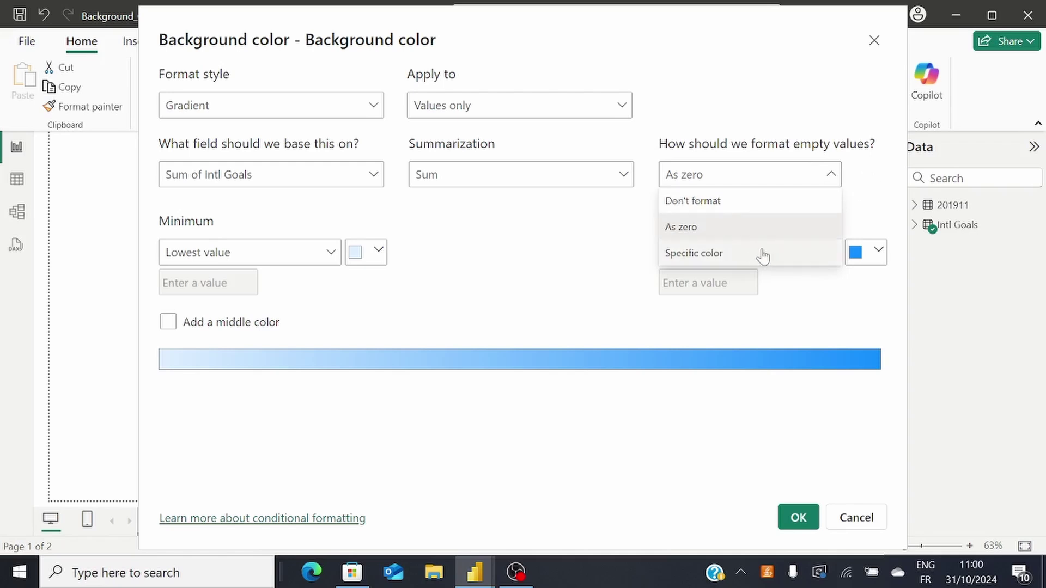
left_click(330, 259)
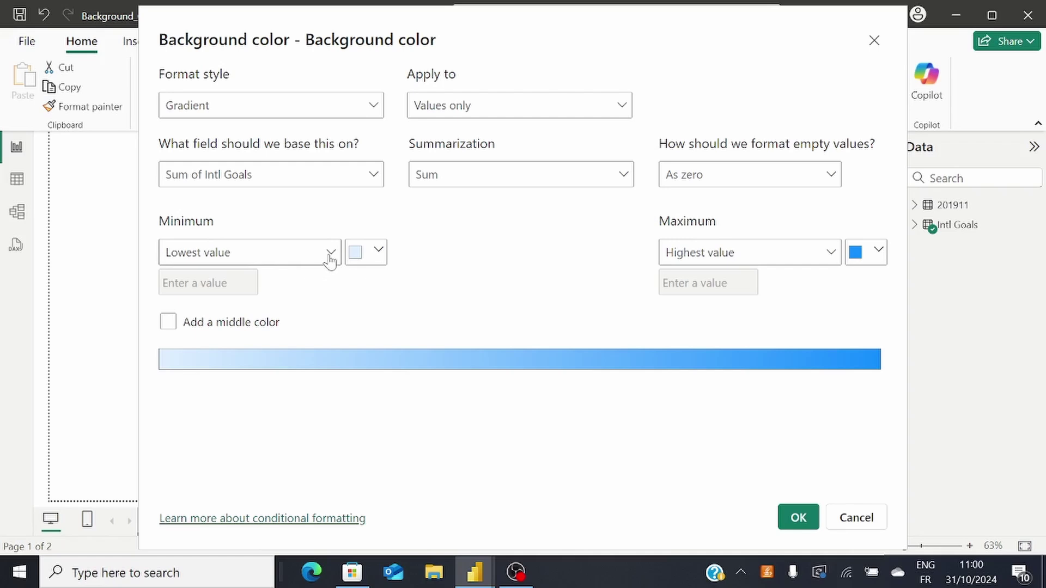
Set custom gradient limits with a minimum of 80 and a maximum of 140.
left_click(330, 256)
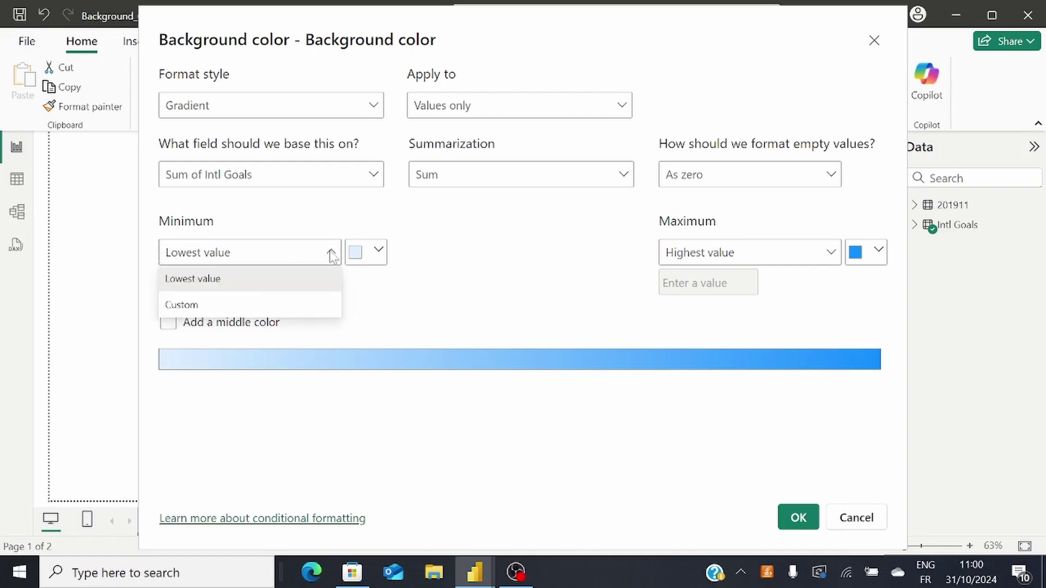
left_click(234, 307)
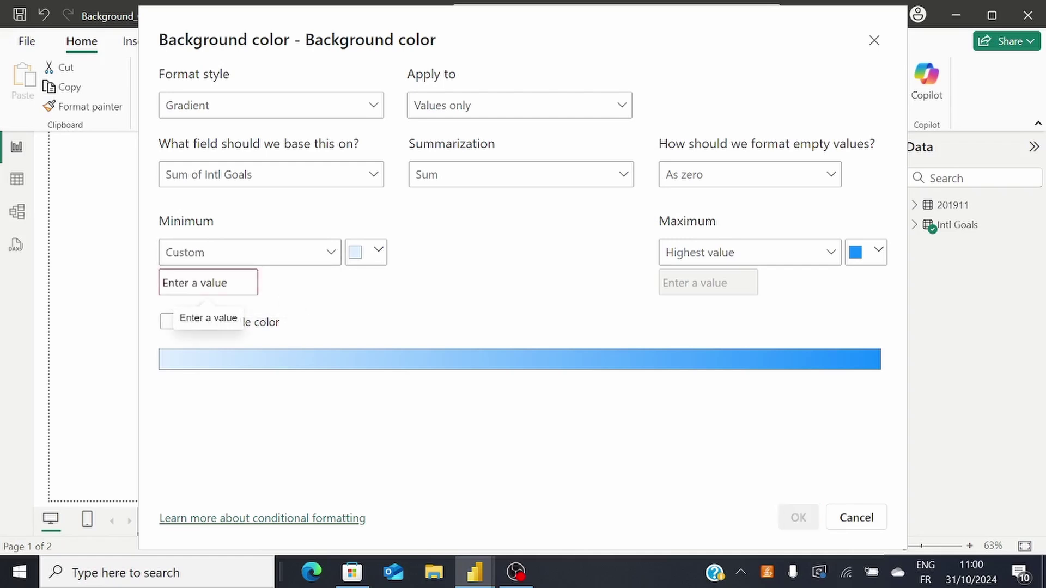
type("80")
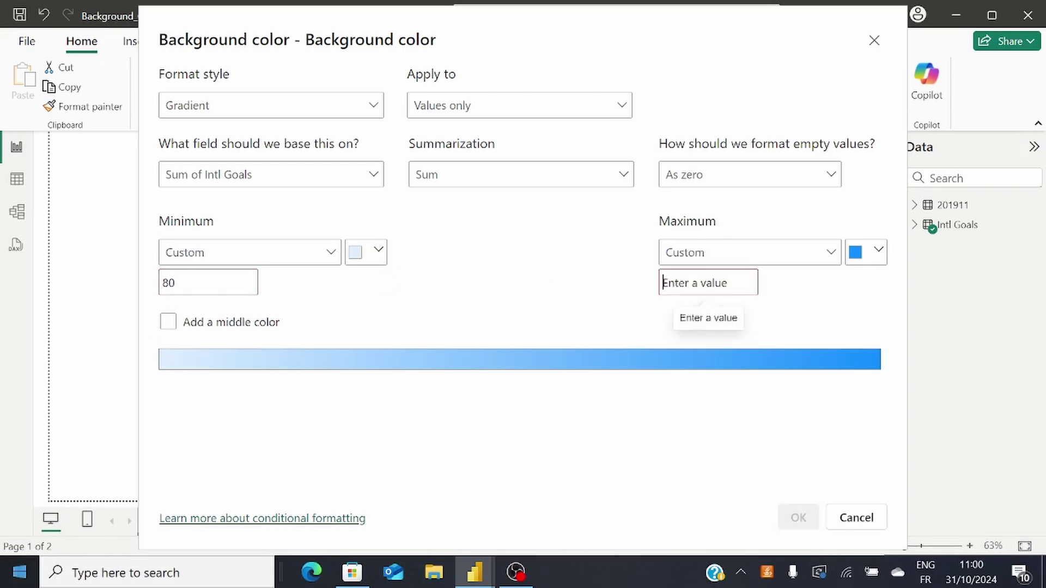
type("140")
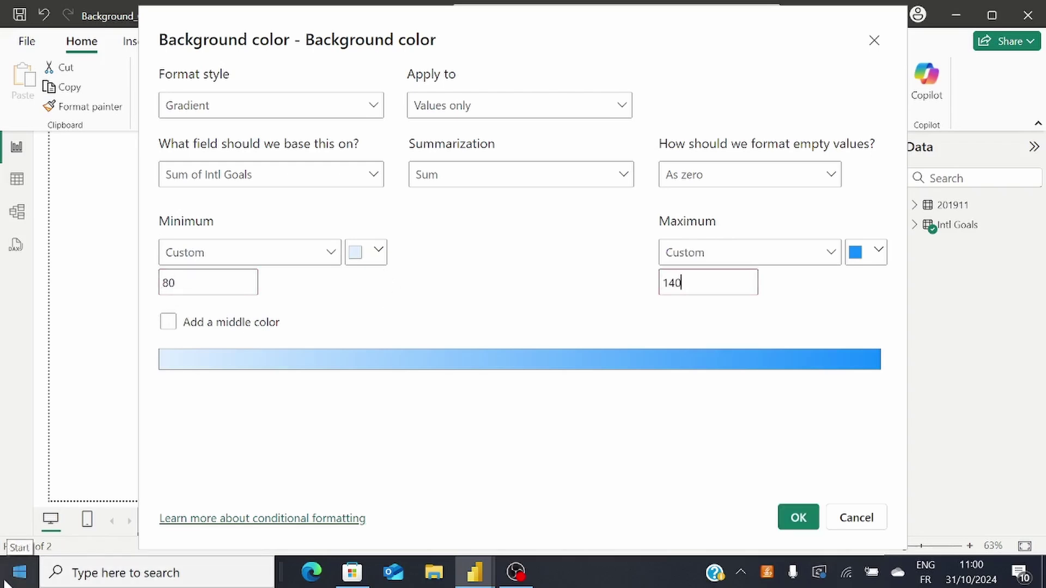
Set the gradient's minimum to Lowest value and its maximum to Highest value.
left_click(272, 253)
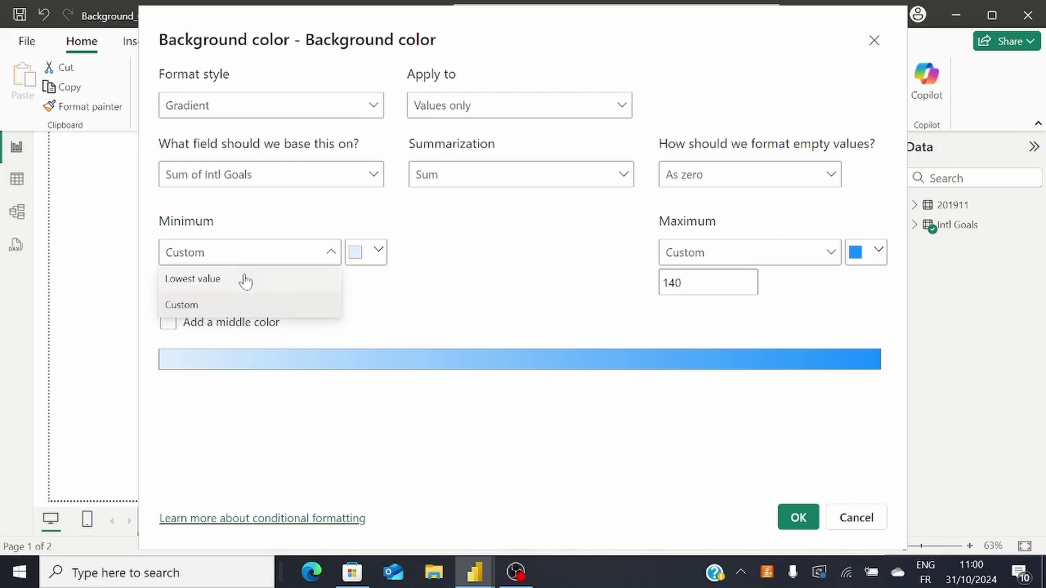
left_click(248, 279)
left_click(827, 252)
left_click(690, 278)
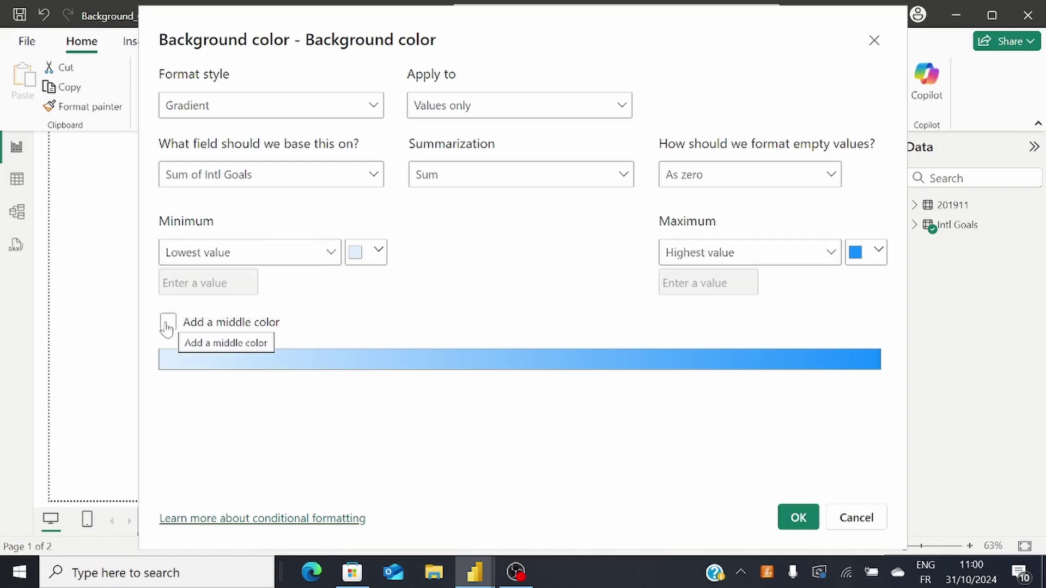
Try a middle color in the gradient, remove it and apply the background color settings.
left_click(168, 325)
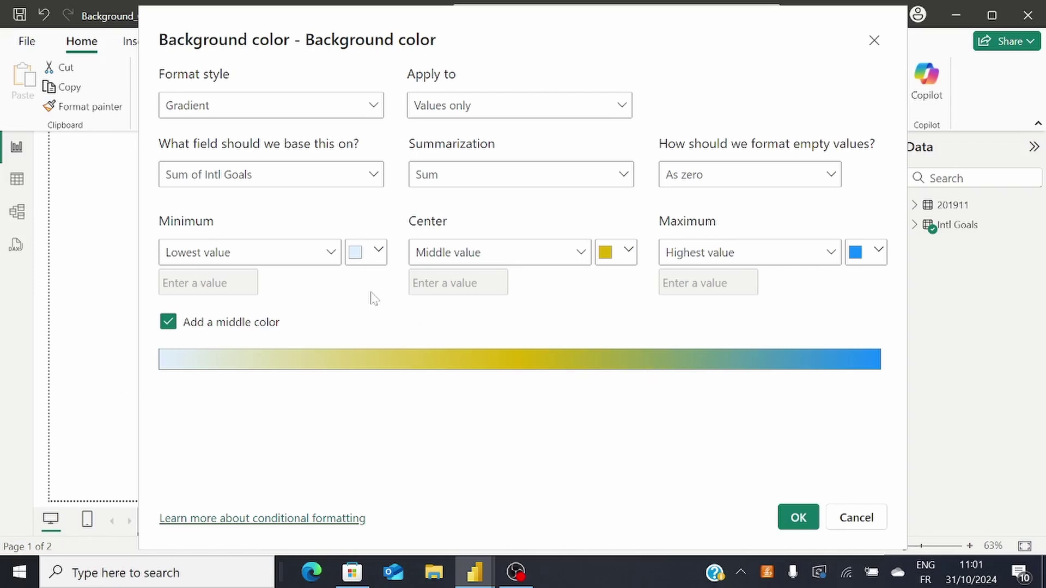
left_click(168, 322)
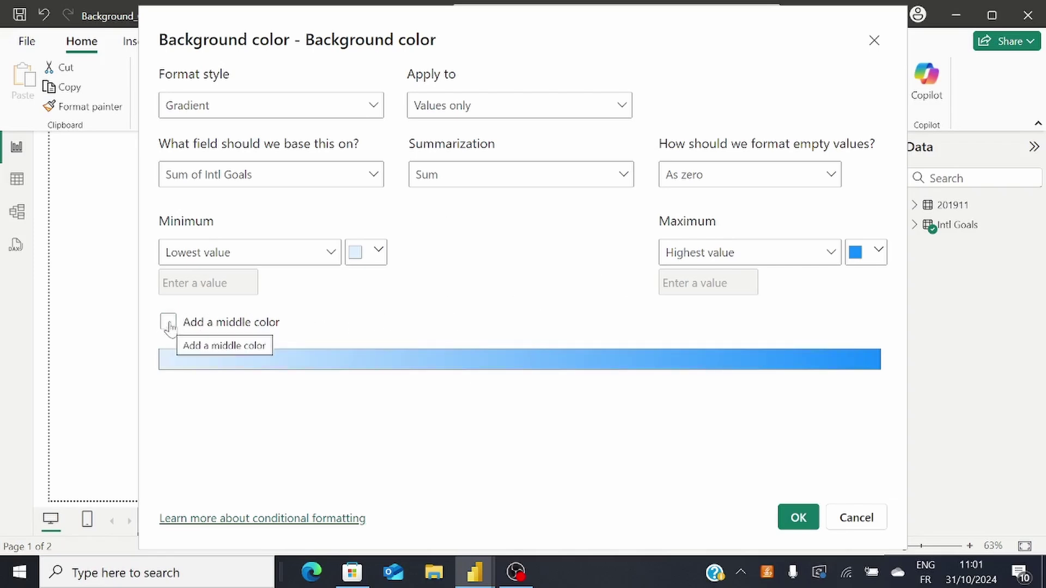
left_click(799, 533)
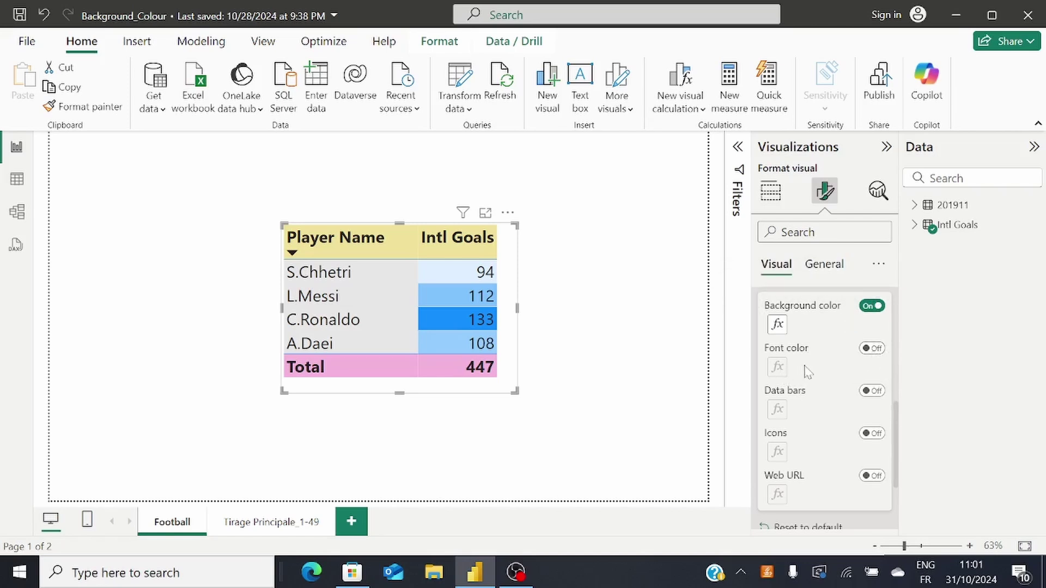
Switch the column from background color to font color formatting, with a gradient from dark gray for the lowest value to light gray for the highest.
left_click(882, 351)
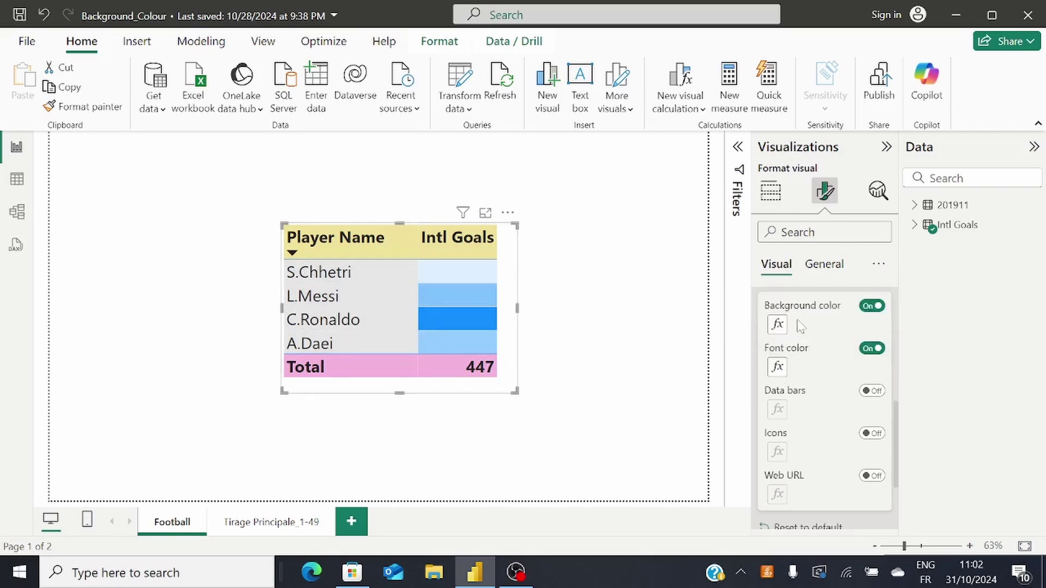
left_click(865, 307)
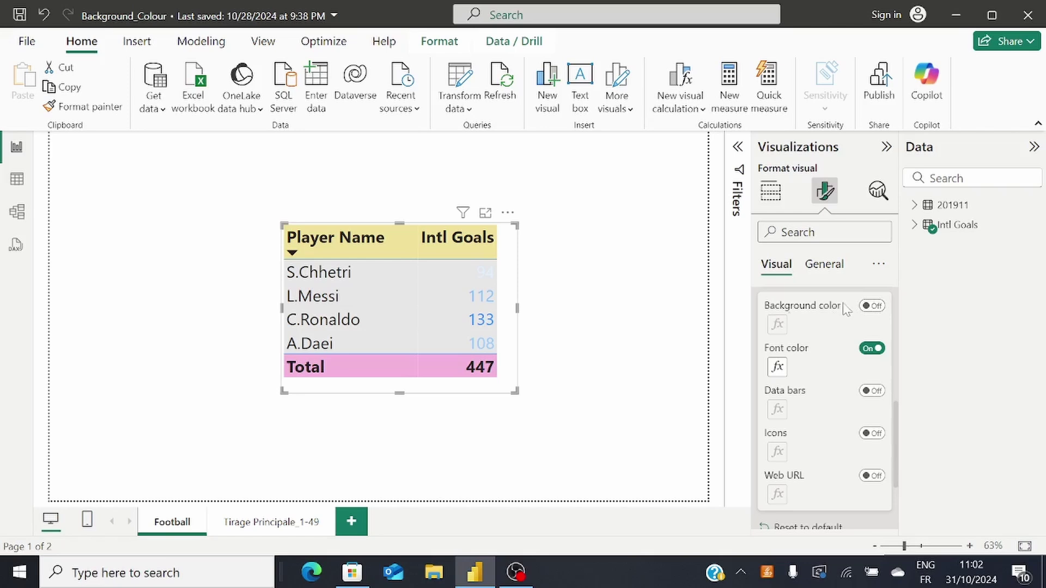
left_click(778, 369)
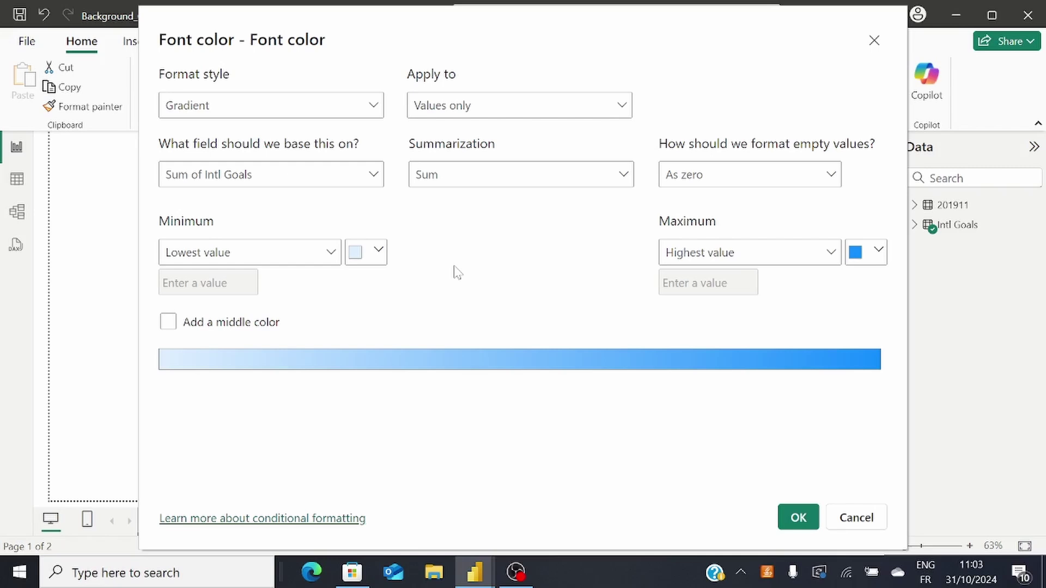
left_click(376, 251)
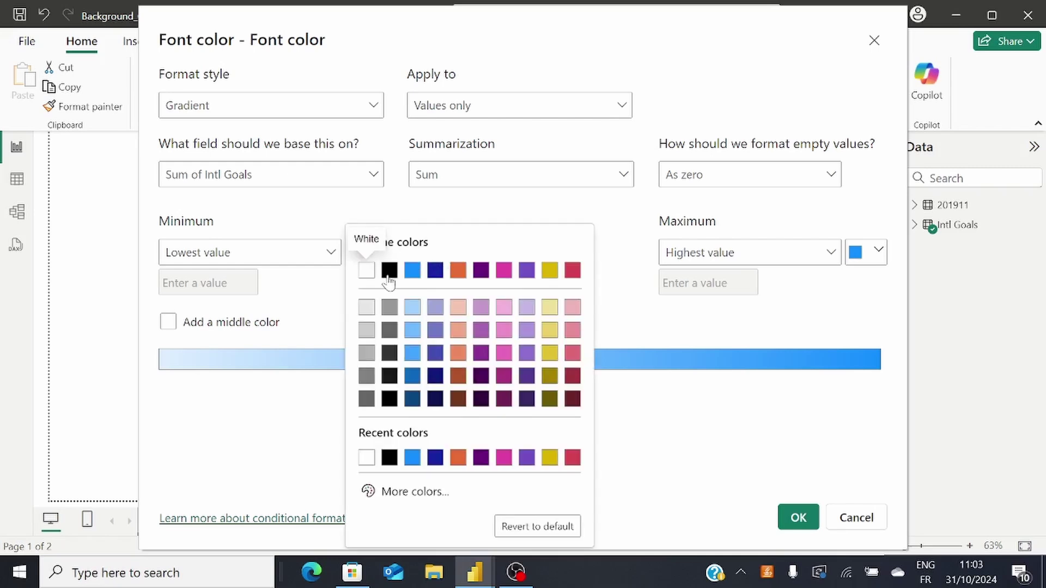
left_click(366, 396)
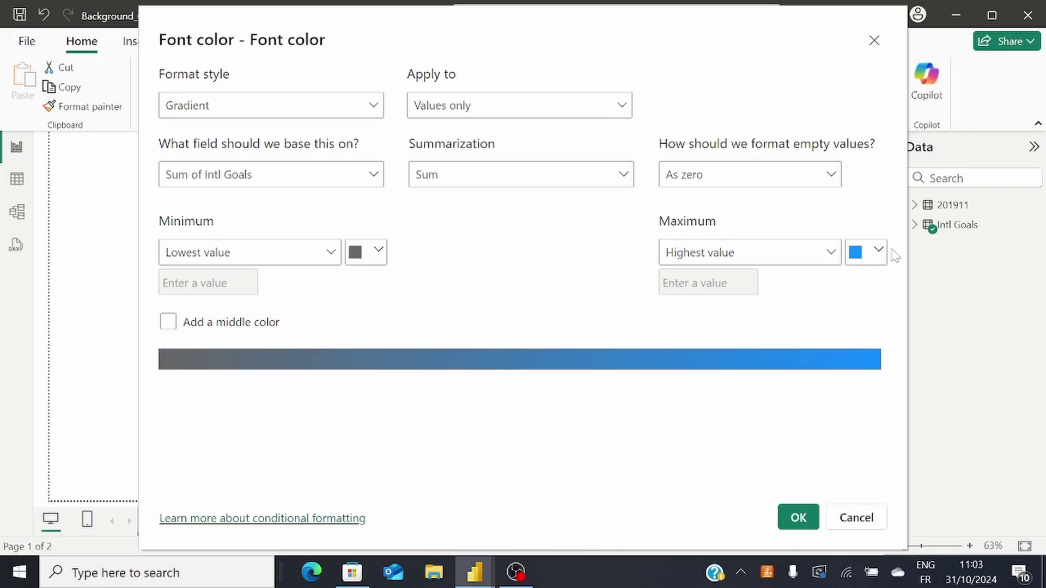
left_click(870, 253)
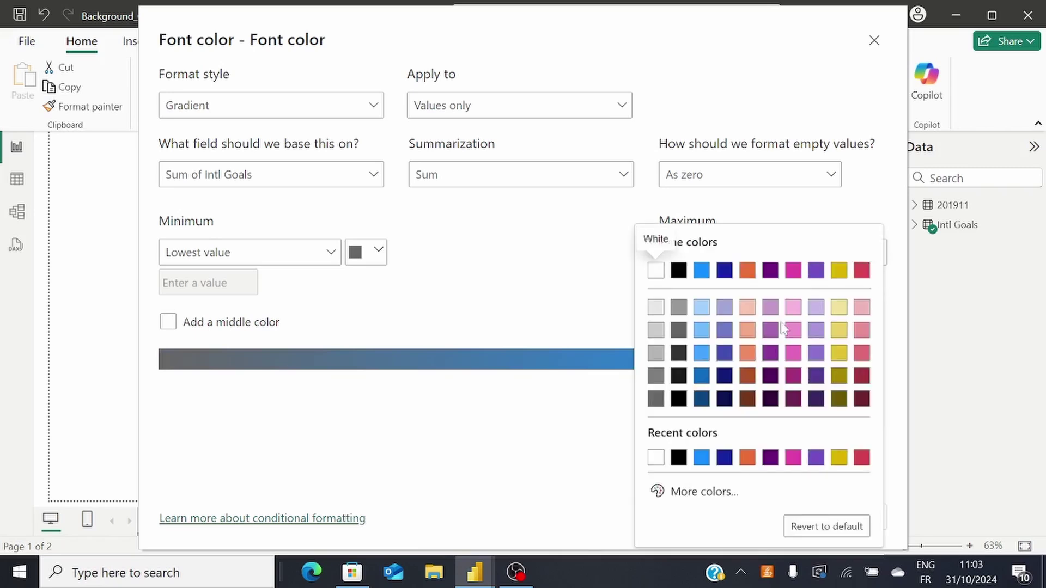
left_click(658, 317)
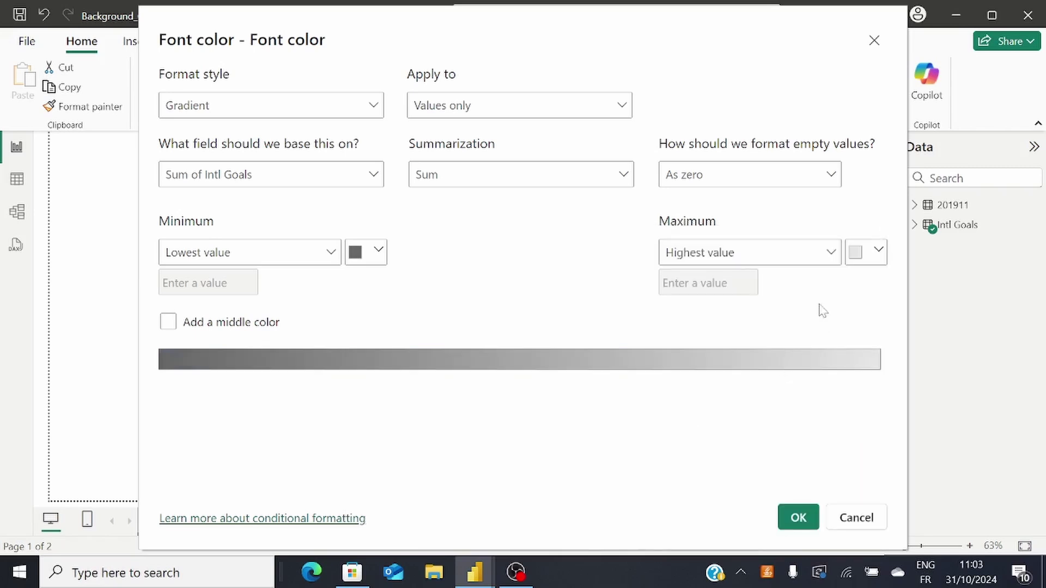
left_click(797, 517)
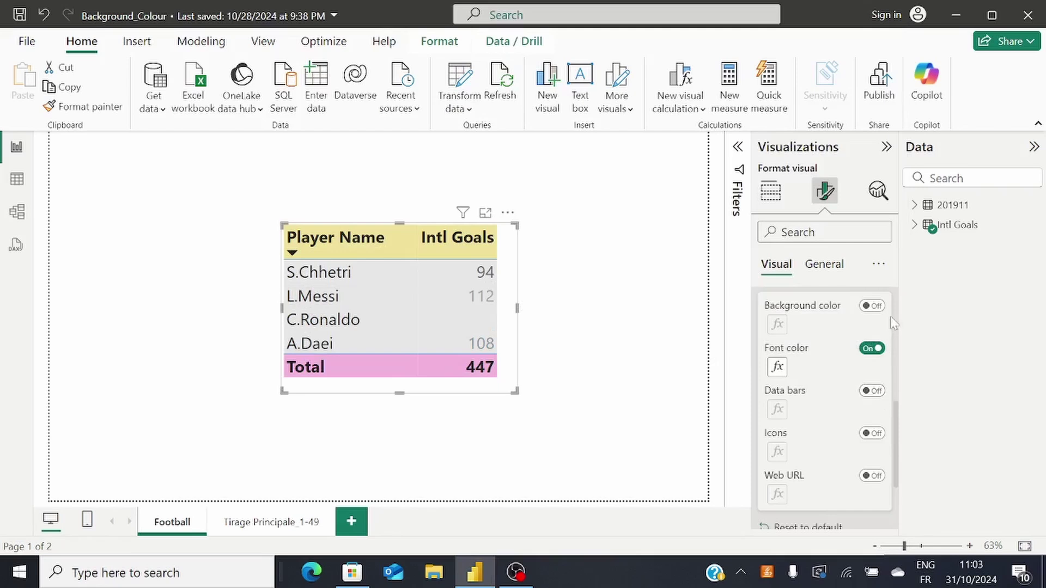
Try the background color together with the font color and turn both off.
left_click(873, 306)
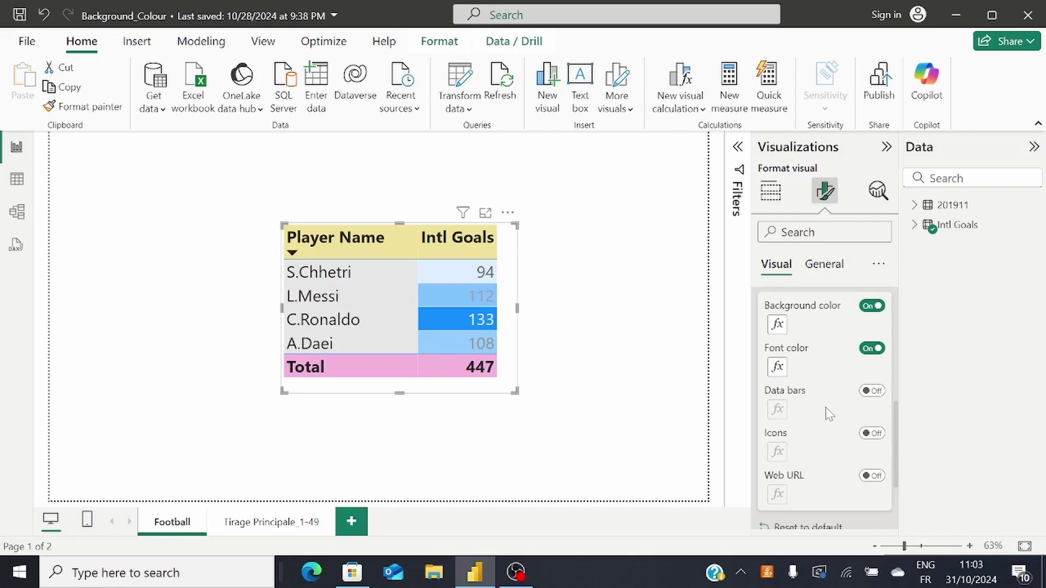
left_click(871, 307)
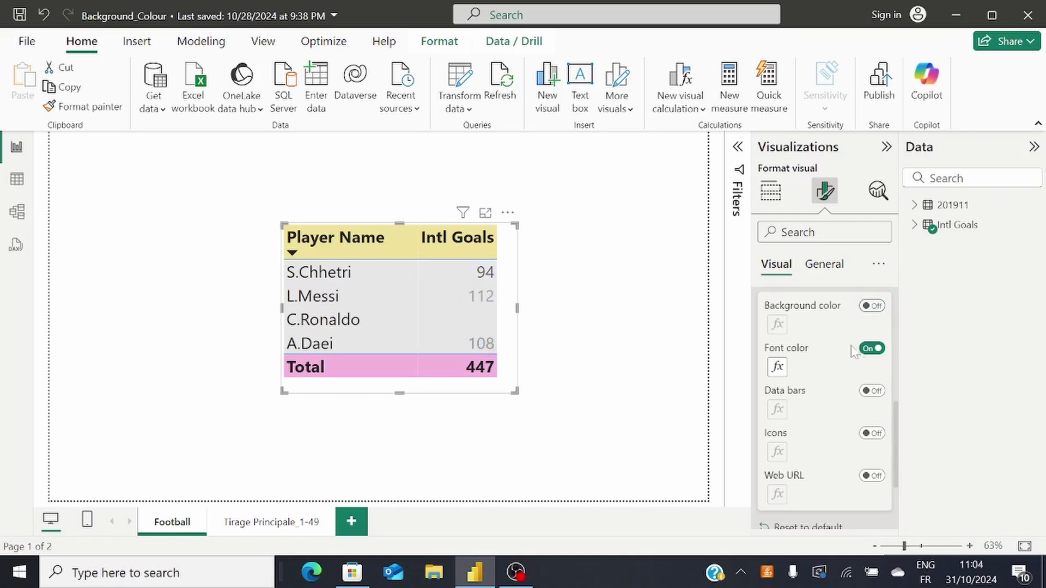
left_click(872, 349)
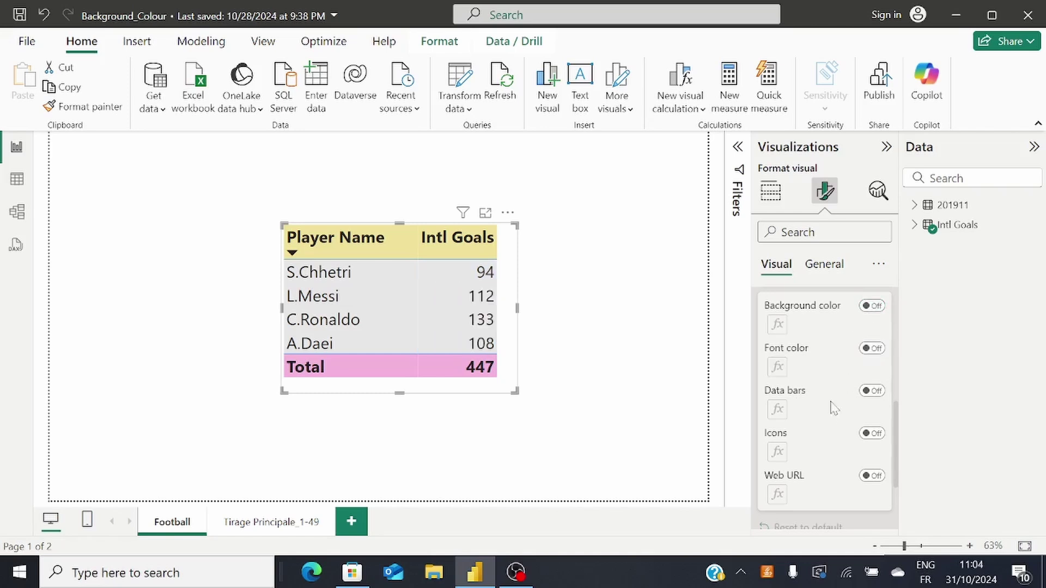
Turn on data bars for the column and review their format style, apply-to, bar direction and minimum options.
left_click(872, 391)
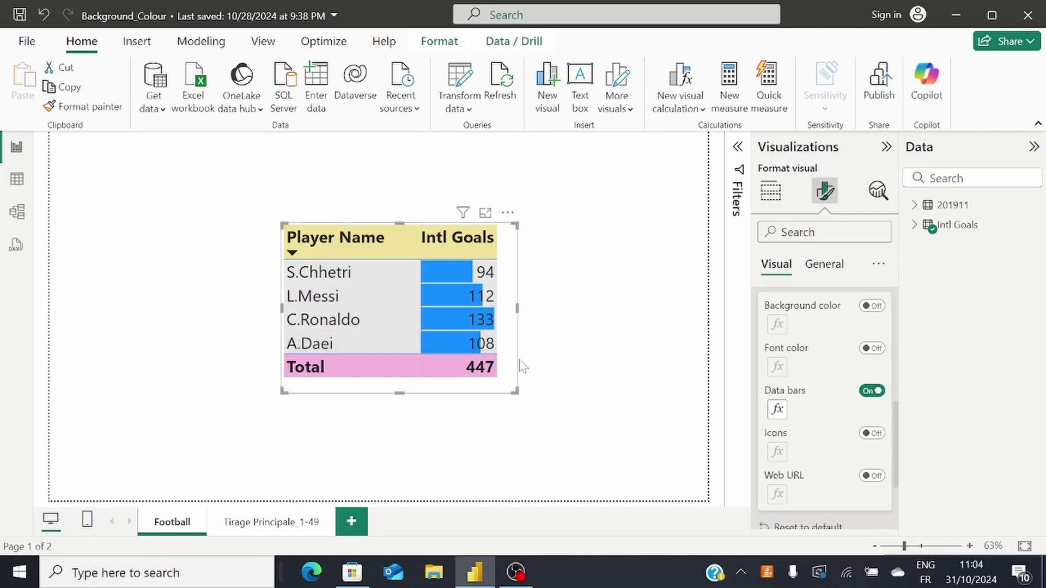
left_click(778, 410)
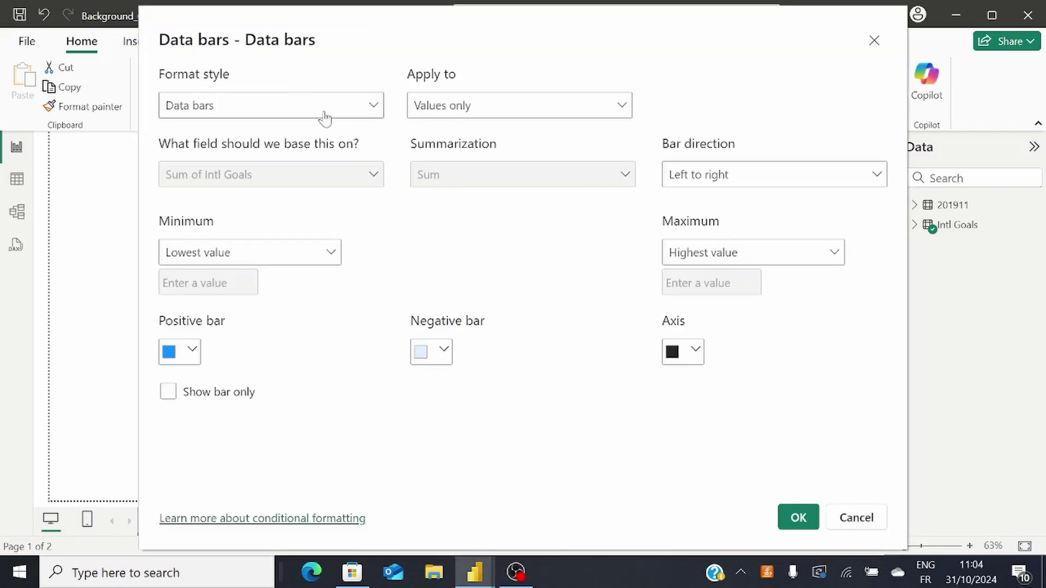
left_click(372, 109)
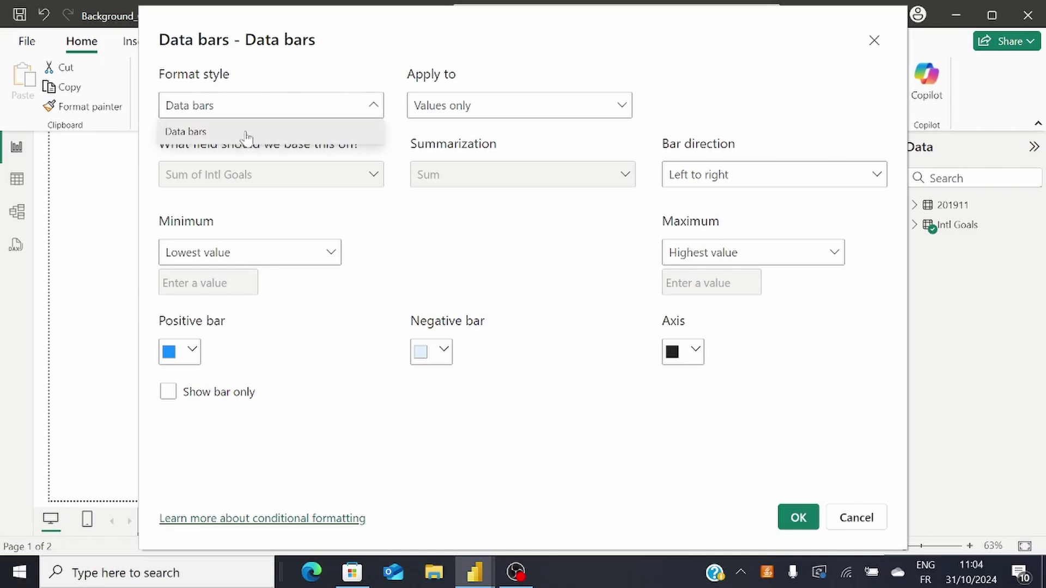
left_click(524, 69)
left_click(613, 104)
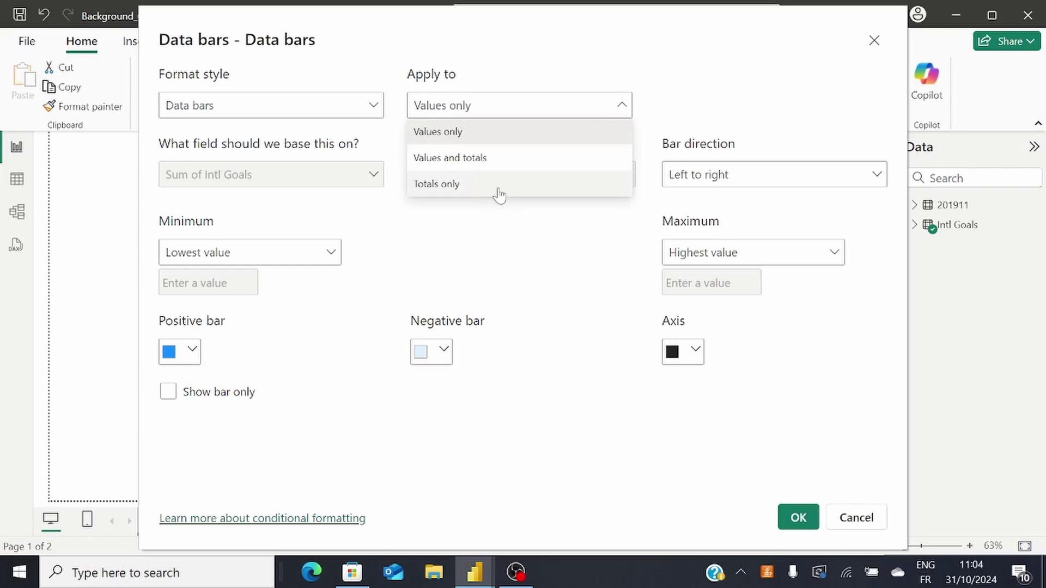
left_click(509, 219)
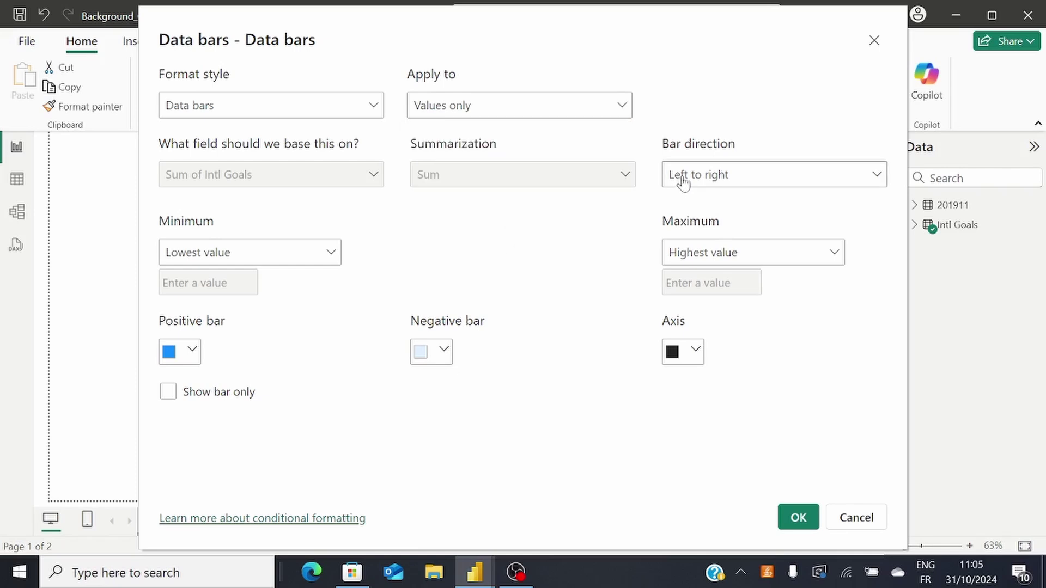
left_click(877, 175)
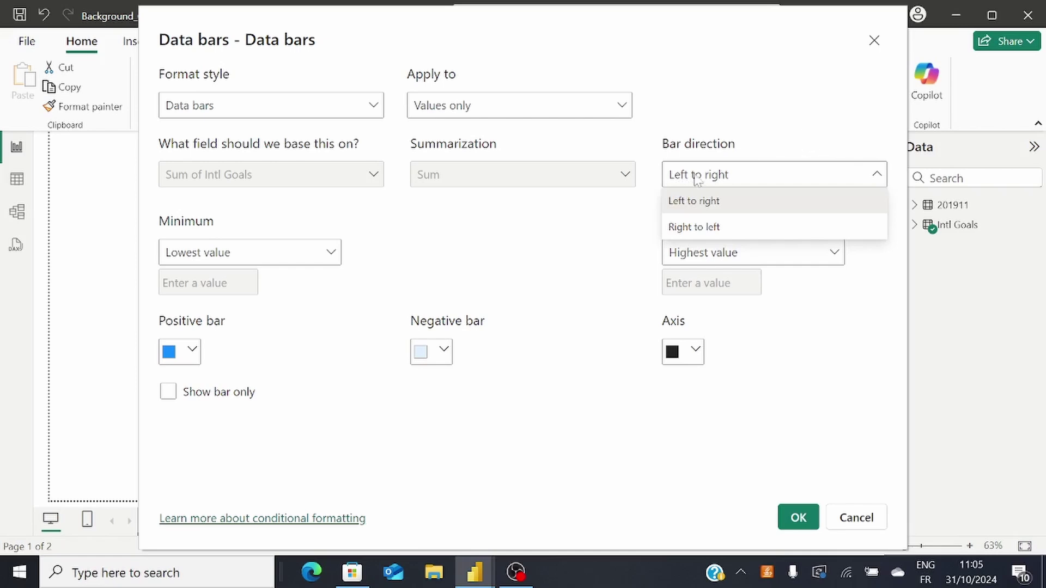
left_click(477, 217)
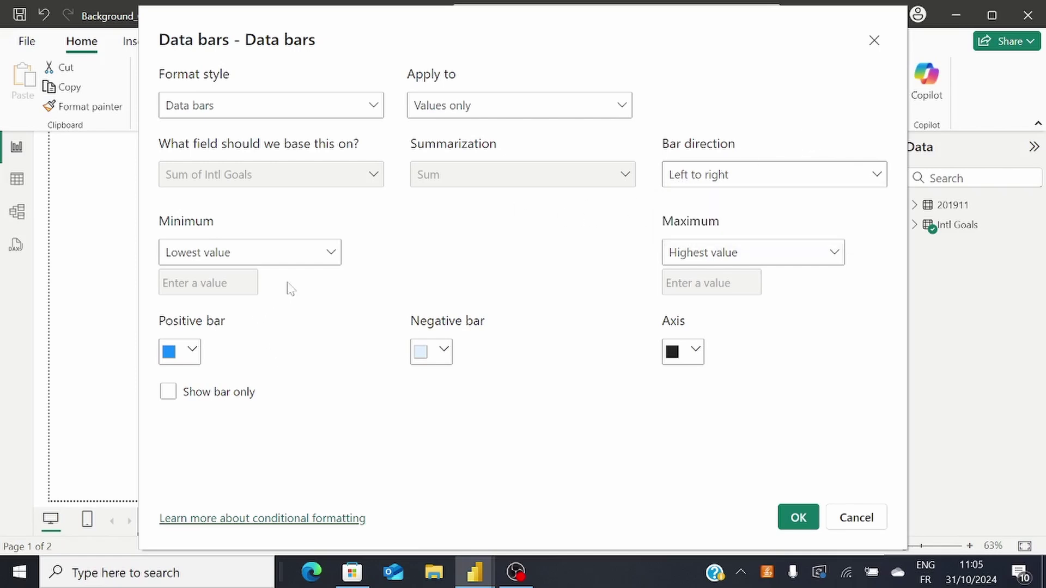
left_click(332, 257)
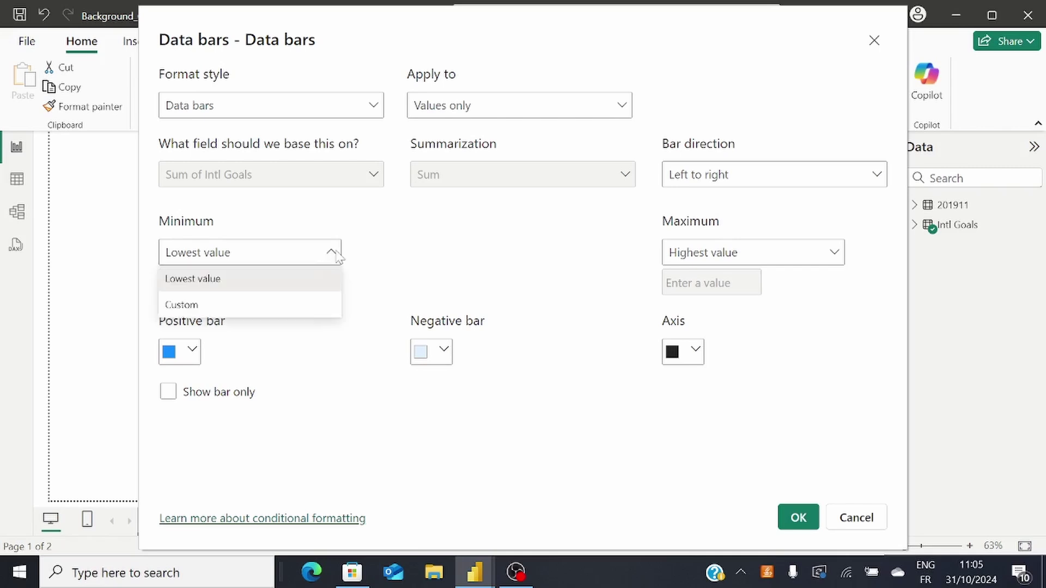
left_click(382, 252)
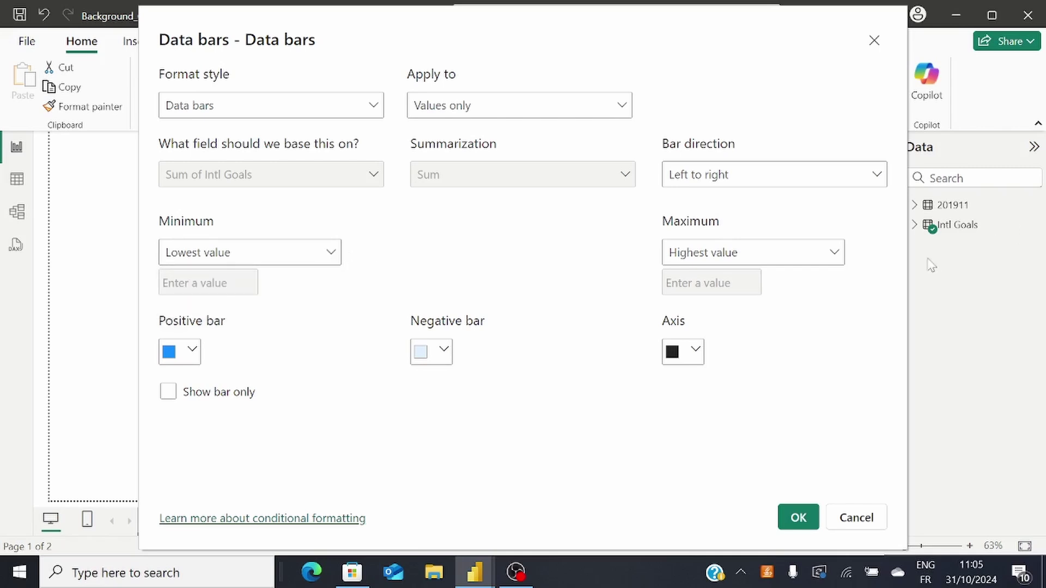
Set the data bars' maximum to a custom value of 150 and apply the settings.
left_click(843, 257)
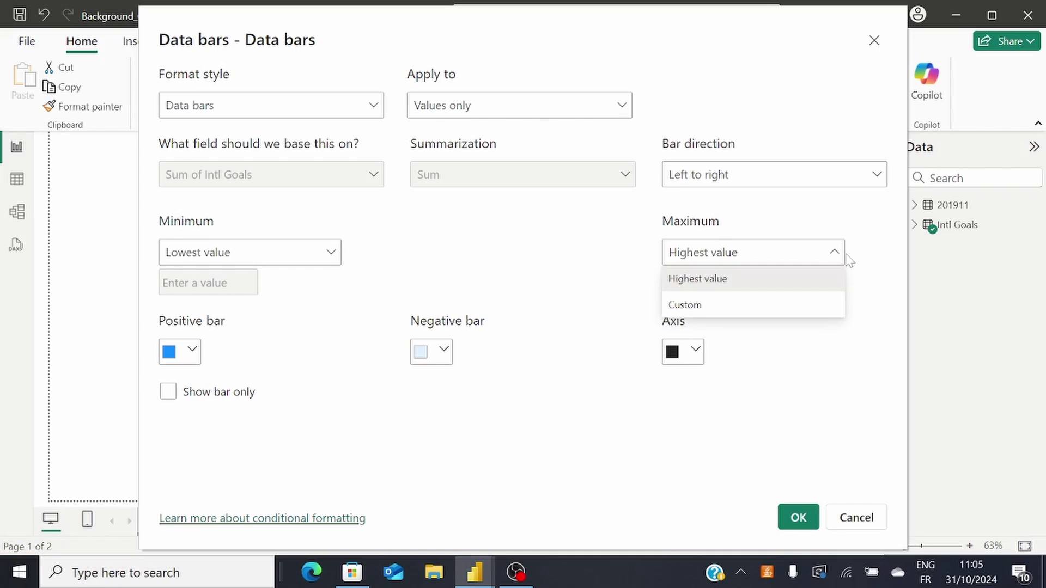
left_click(703, 308)
type("150")
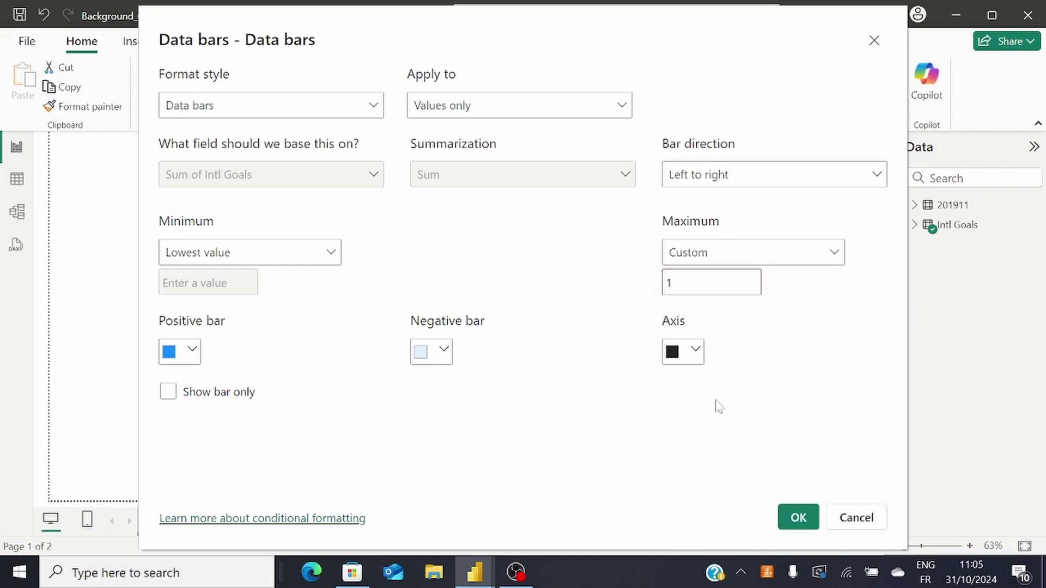
left_click(797, 518)
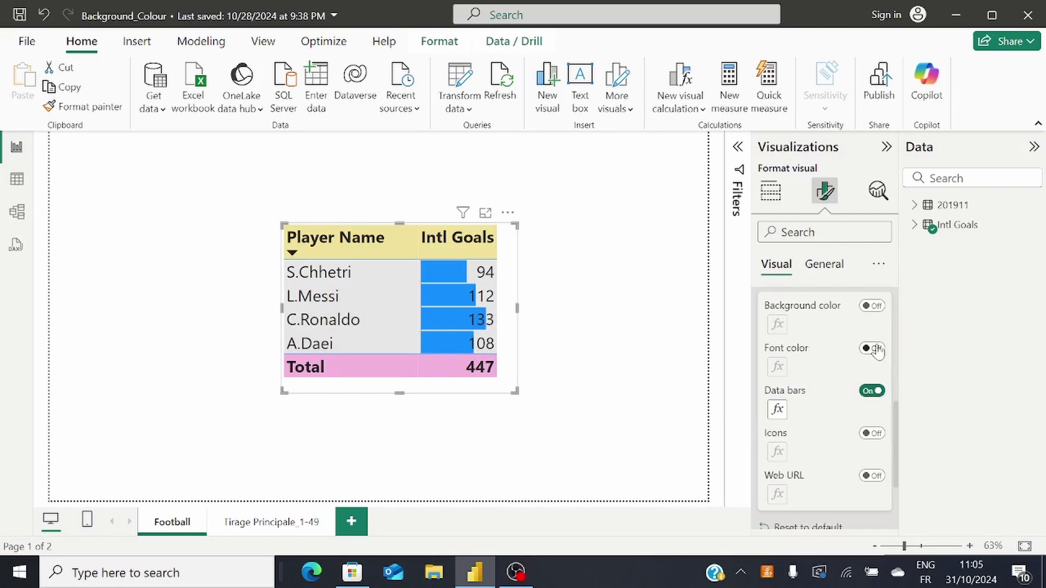
Try combining background color and font color with the data bars, and turn all three off.
left_click(874, 306)
left_click(880, 354)
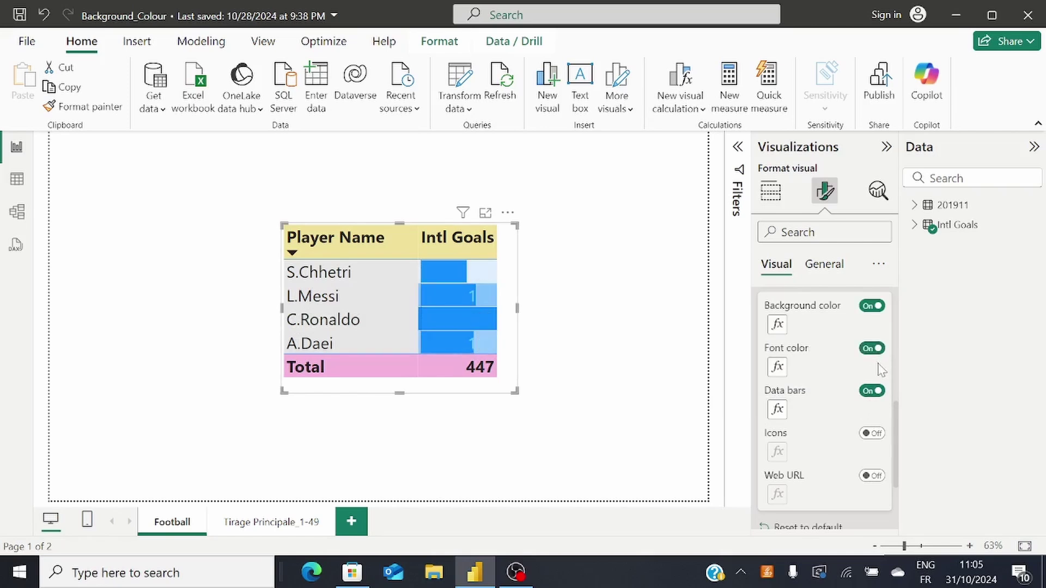
left_click(882, 357)
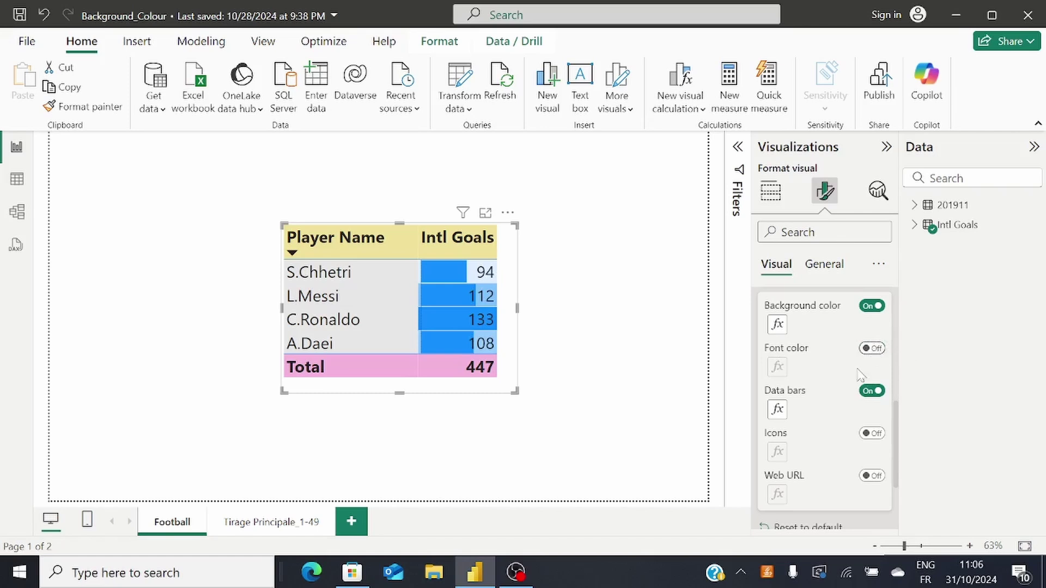
left_click(872, 391)
left_click(872, 306)
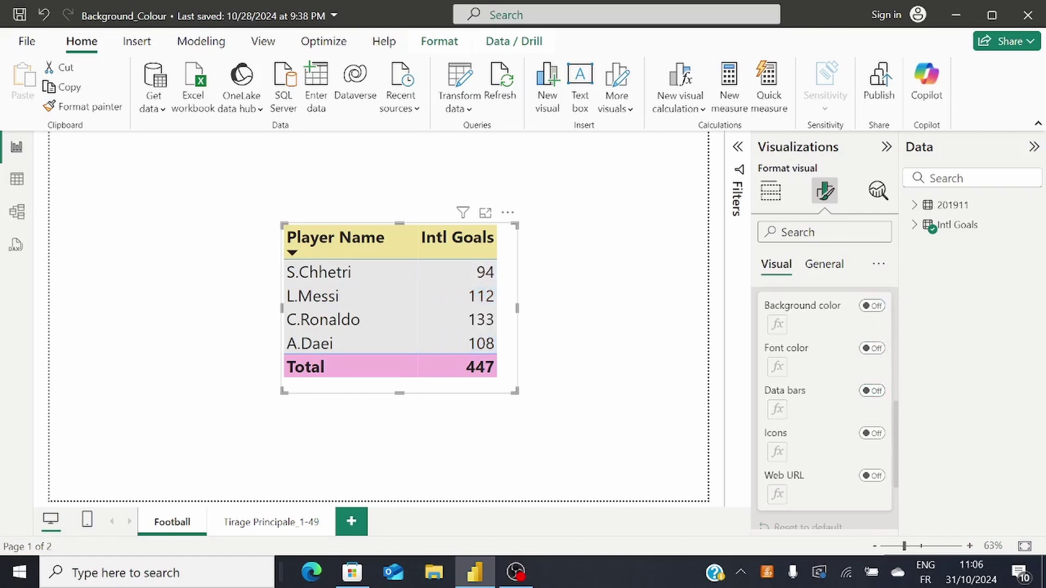
Turn on icons for the Intl Goals column and open their conditional formatting settings.
scroll(815, 447, "down", 2)
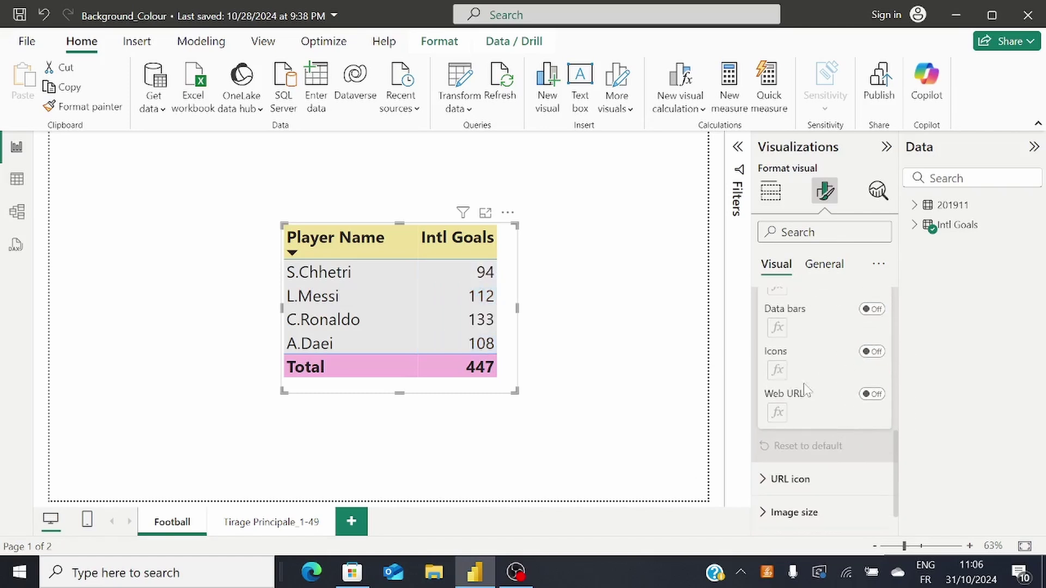
left_click(878, 353)
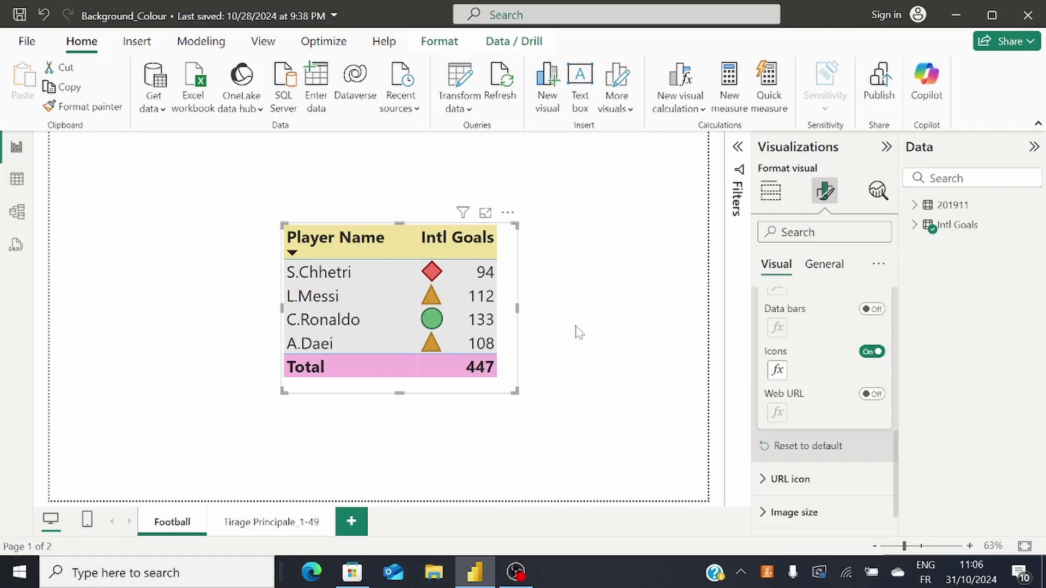
left_click(778, 370)
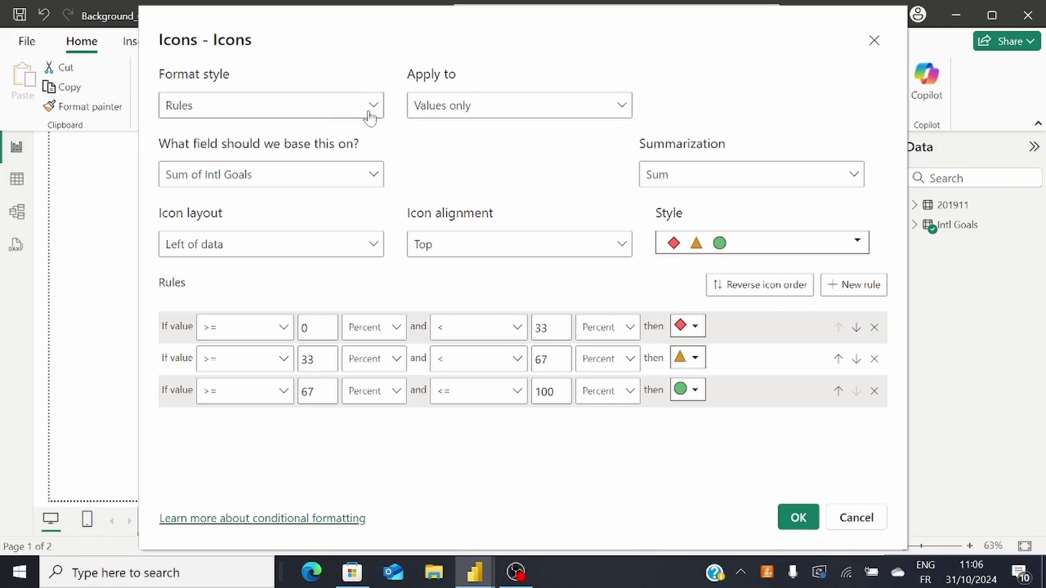
Try the Field value format style for the icons, return to Rules and review the apply-to options.
left_click(373, 111)
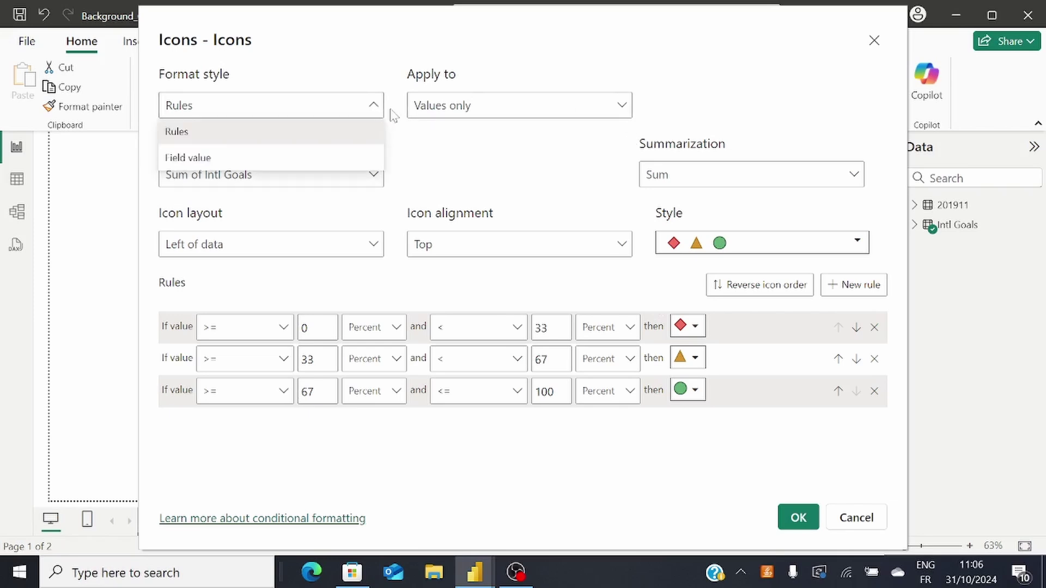
left_click(262, 159)
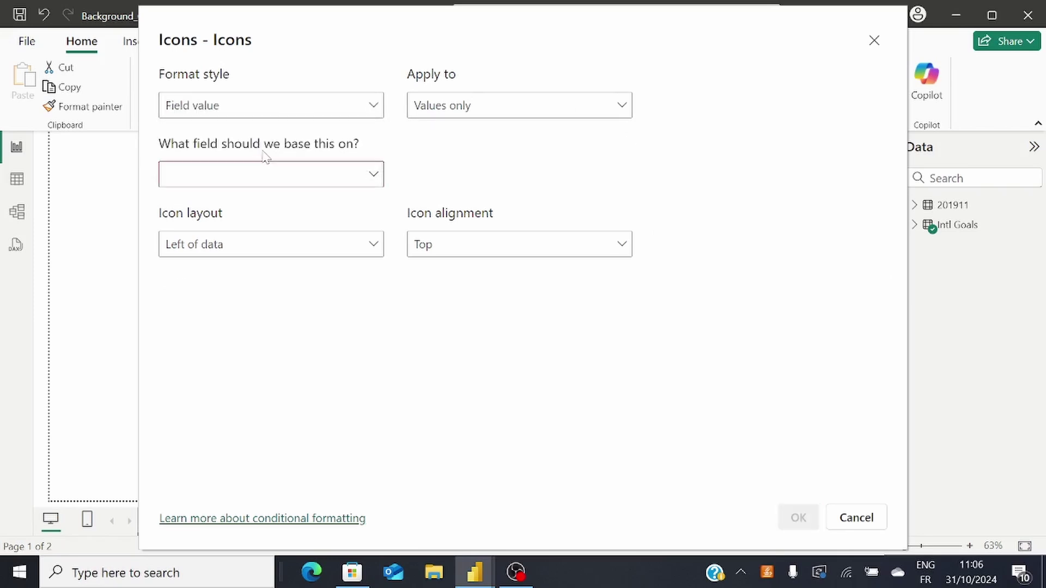
left_click(361, 174)
left_click(432, 161)
left_click(246, 107)
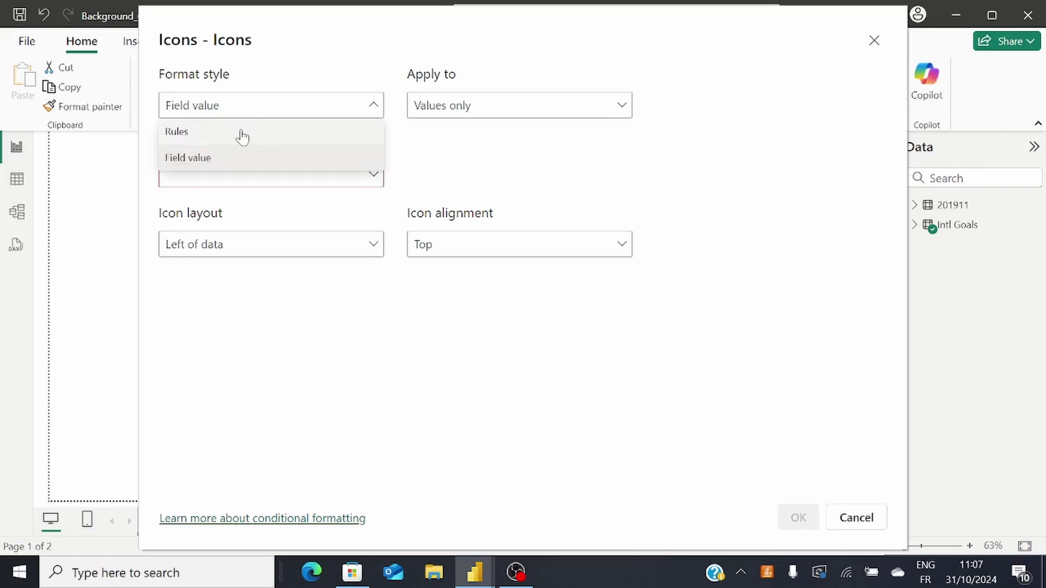
left_click(242, 137)
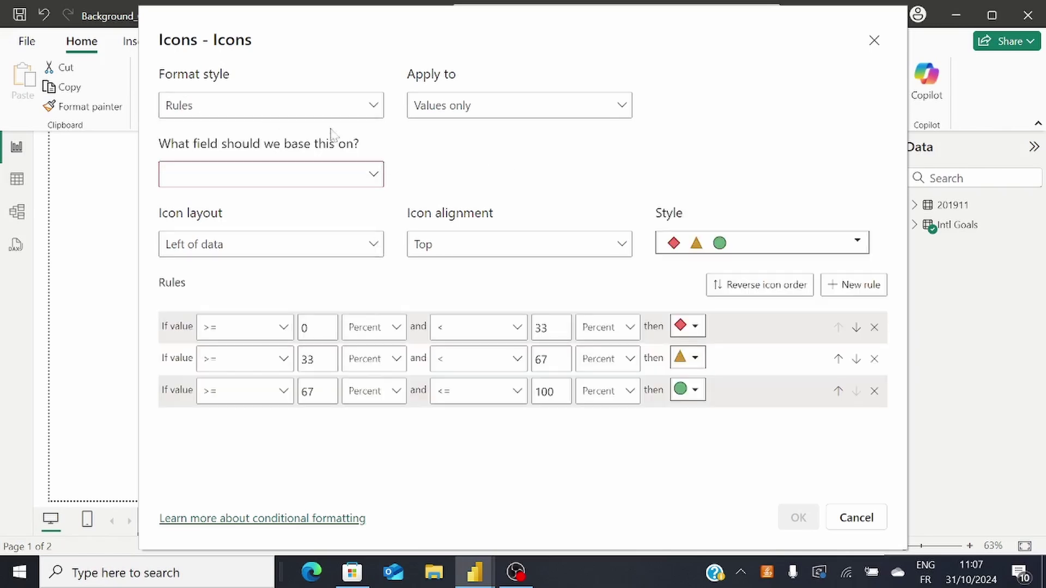
left_click(625, 110)
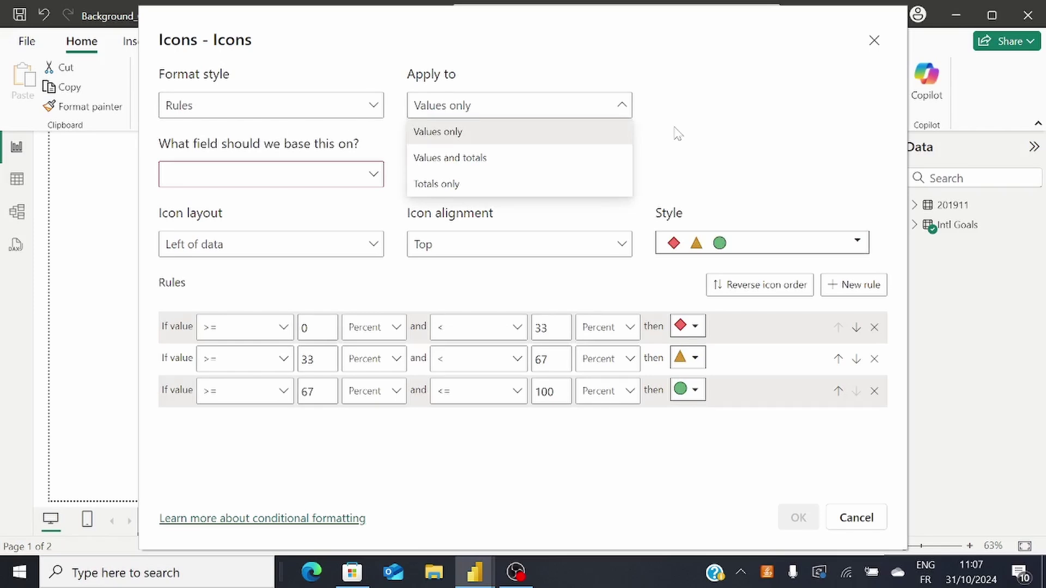
left_click(678, 133)
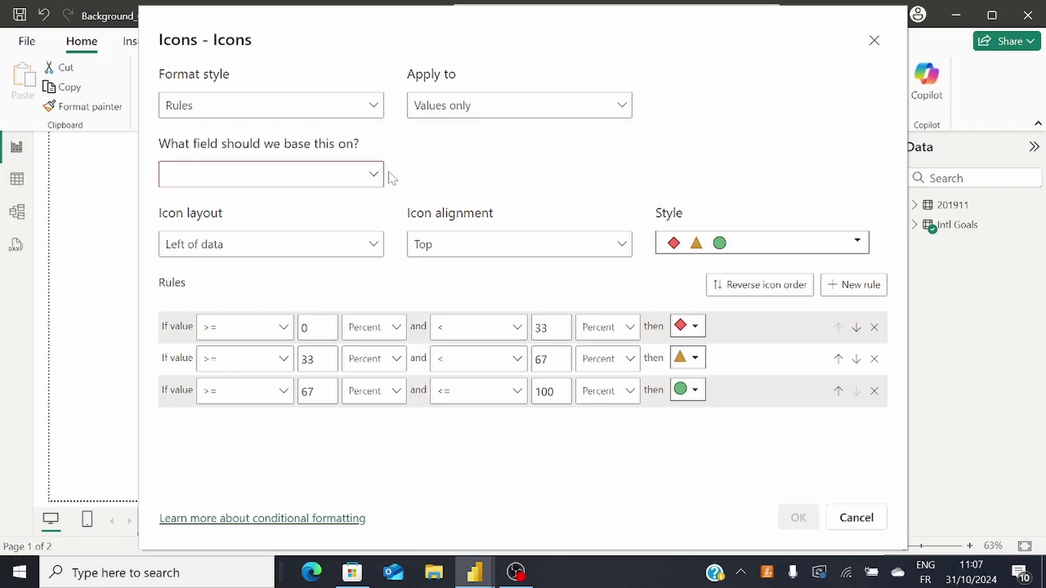
Base the icon rules on the Intl Goals field and review the available icon style sets.
left_click(375, 176)
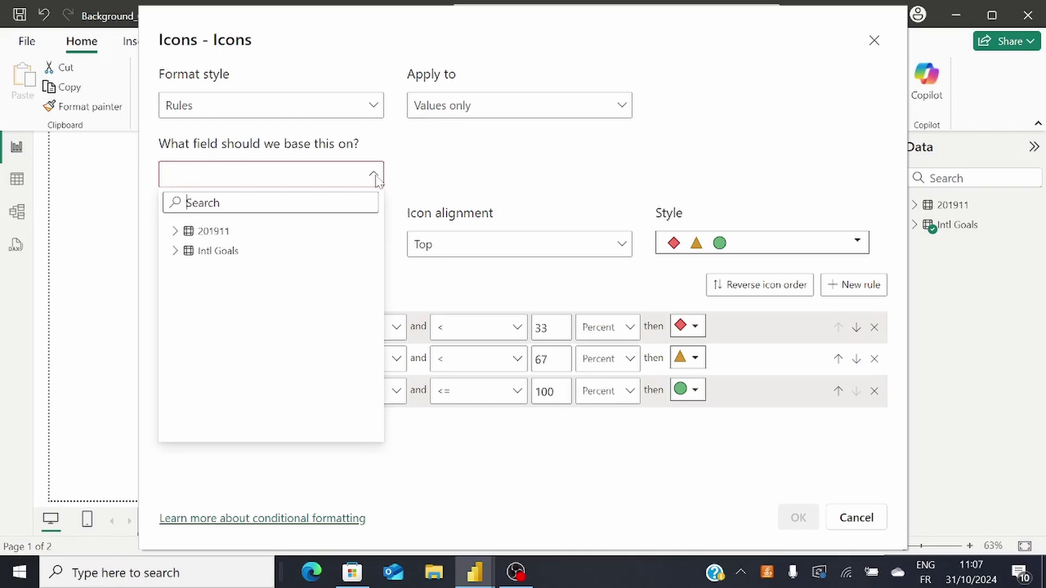
left_click(174, 250)
left_click(230, 271)
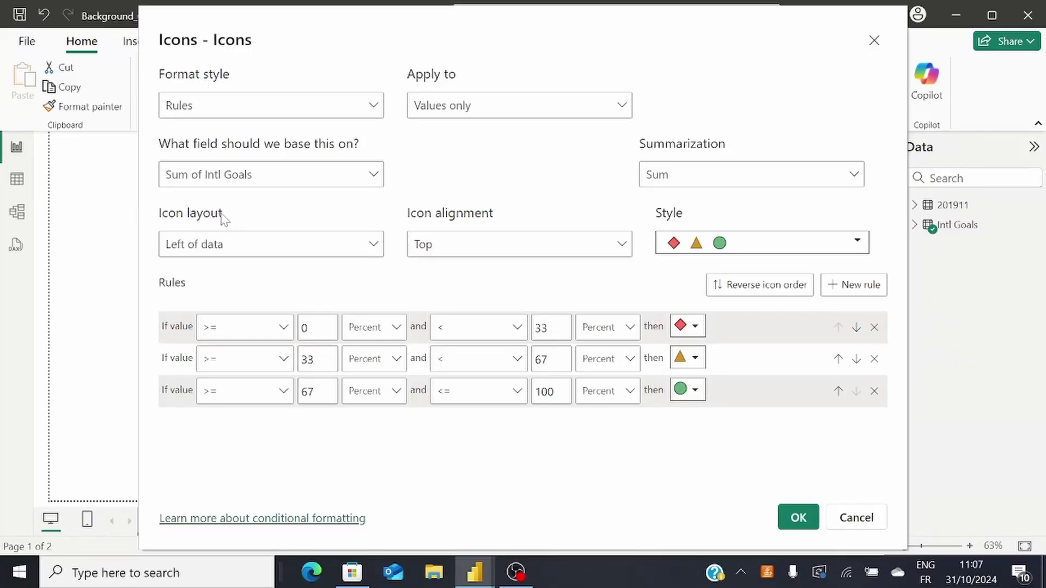
left_click(859, 244)
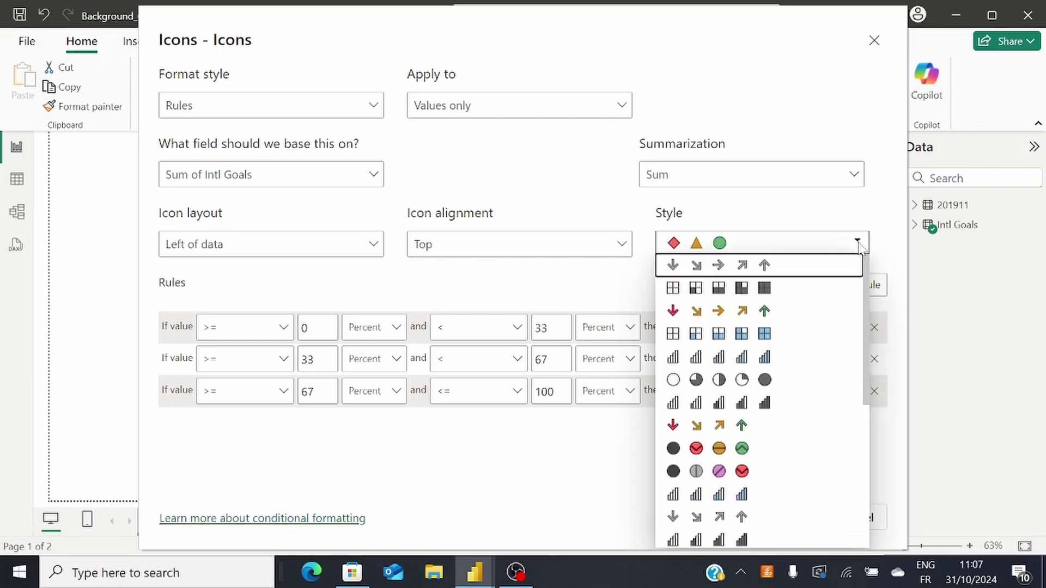
left_click(305, 290)
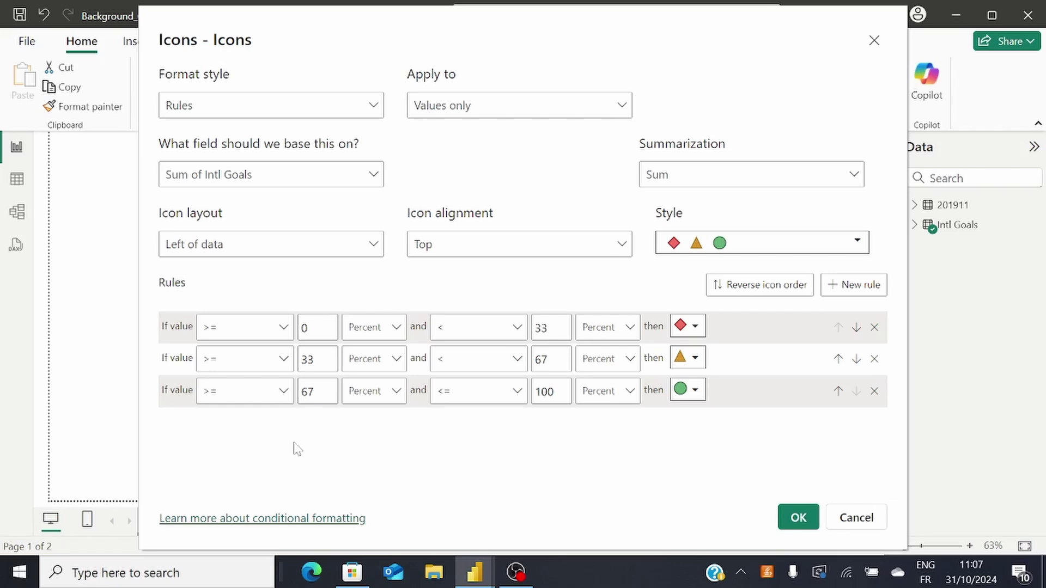
Switch the value type of the icon rules from Percent to Number.
left_click(399, 329)
left_click(374, 355)
left_click(401, 360)
left_click(391, 386)
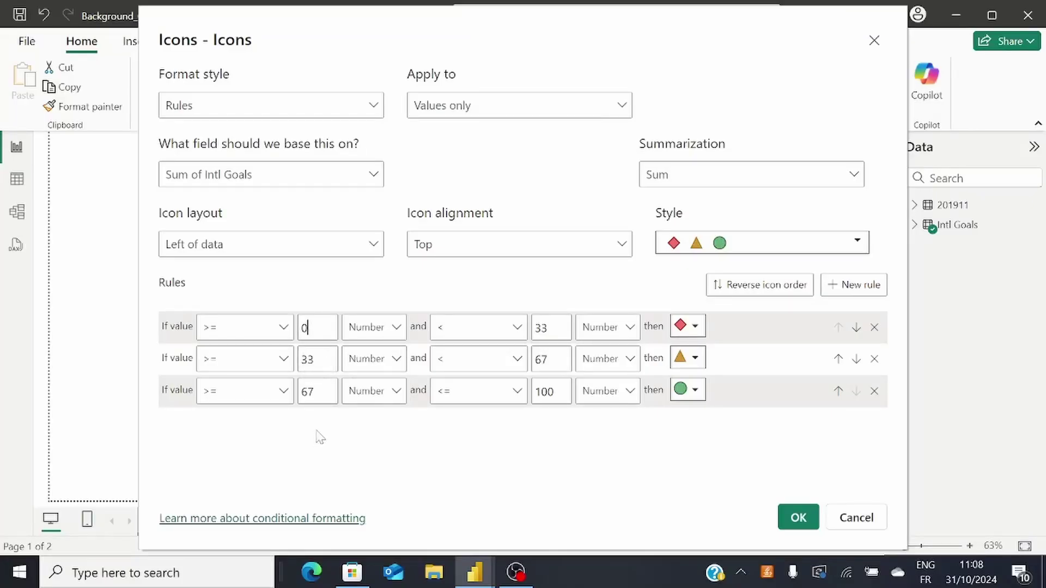
Set the third icon rule's range to run from 120 up to and including 150.
double_click(545, 392)
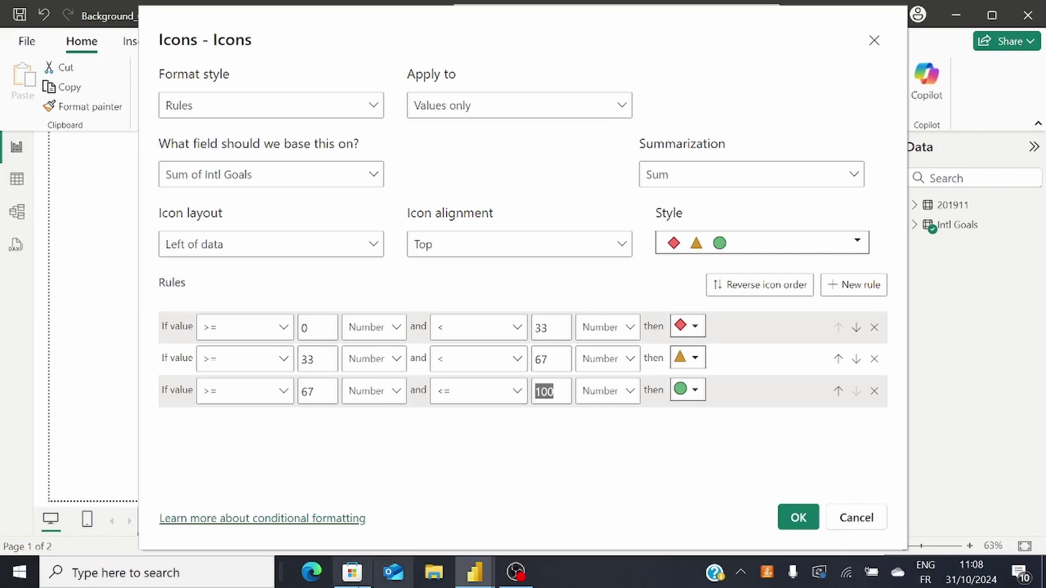
type("1")
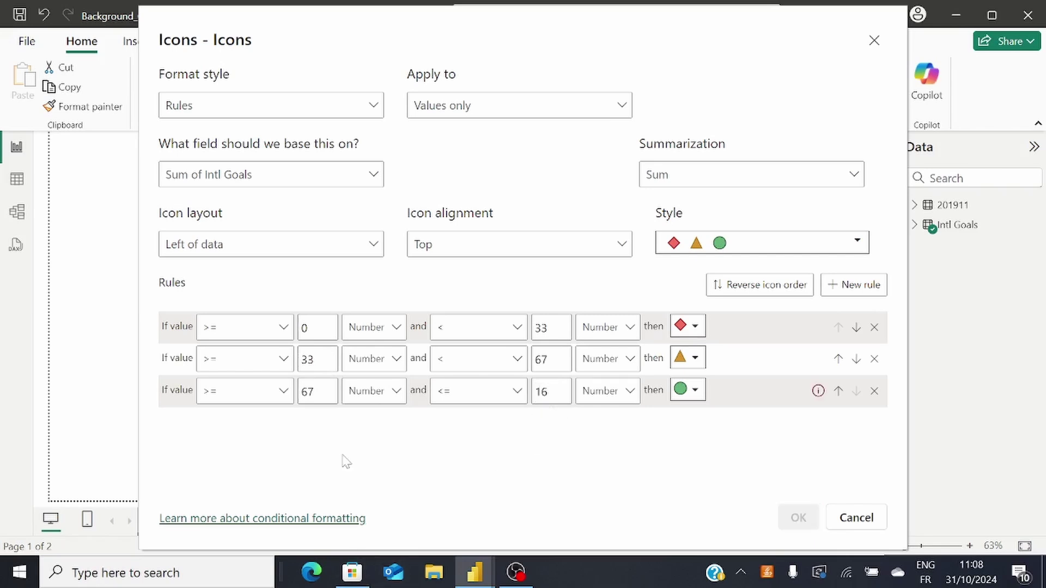
type("50")
double_click(308, 391)
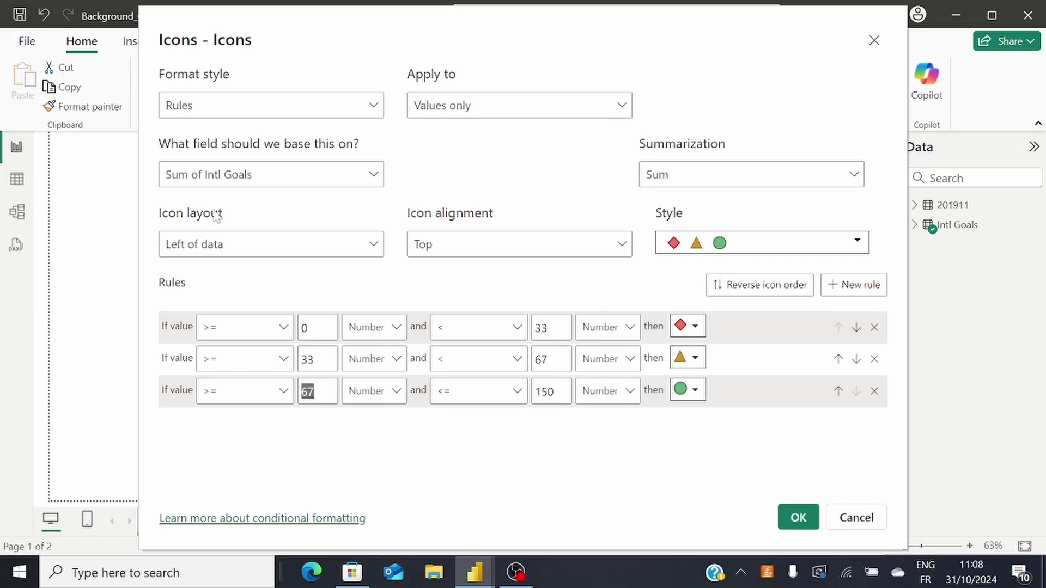
type("120")
Set the second icon rule's range to run from 100 to below 120.
double_click(546, 359)
type("1")
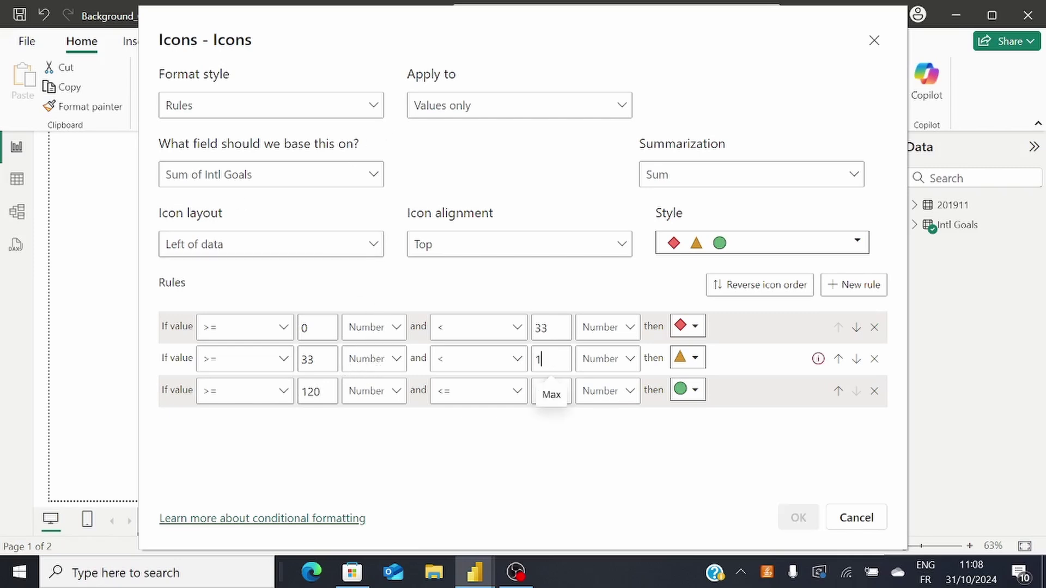
type("20")
double_click(309, 359)
type("100")
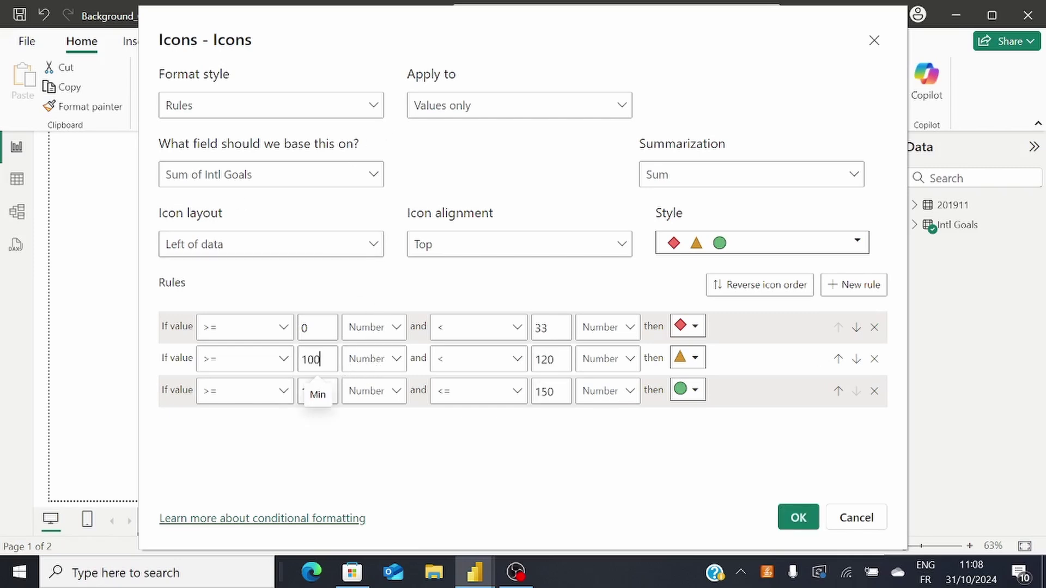
Set the first icon rule's upper limit to 100 and assign it No icon.
left_click(543, 331)
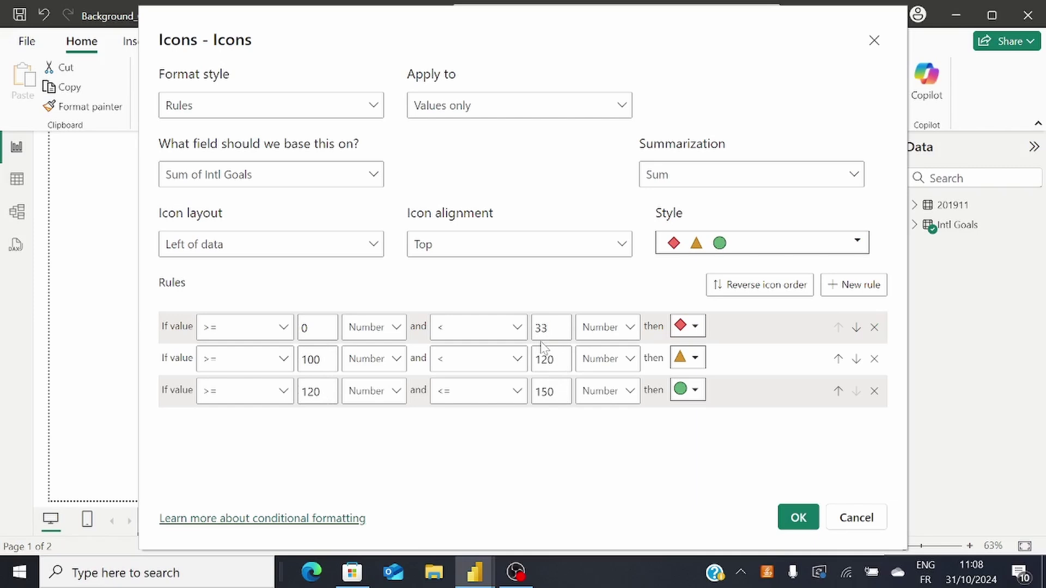
key("BackSpace")
key("BackSpace")
type("100")
left_click(696, 327)
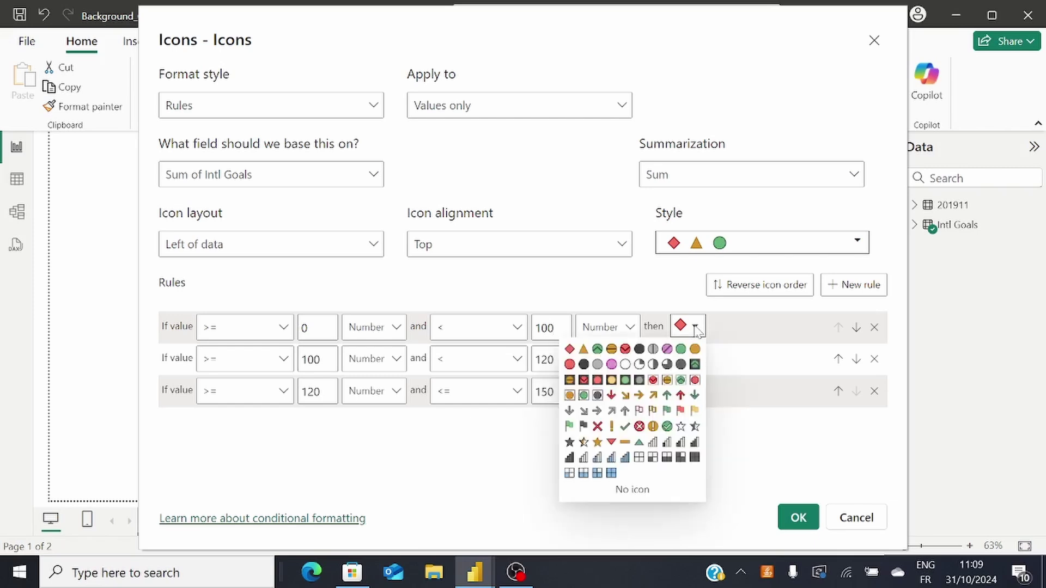
left_click(632, 489)
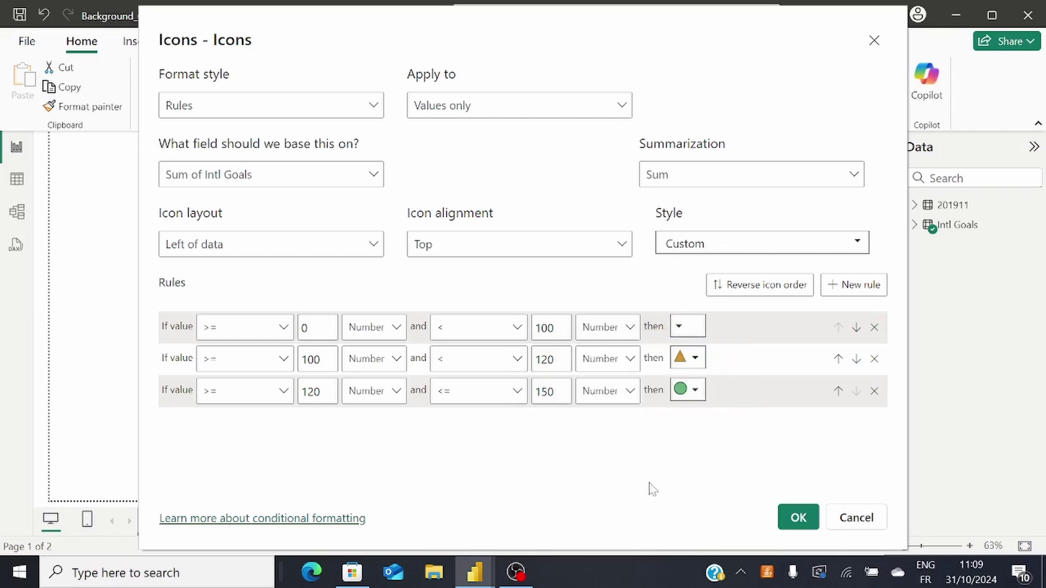
Assign the empty white circle icon to the second rule and apply the icon settings.
left_click(696, 359)
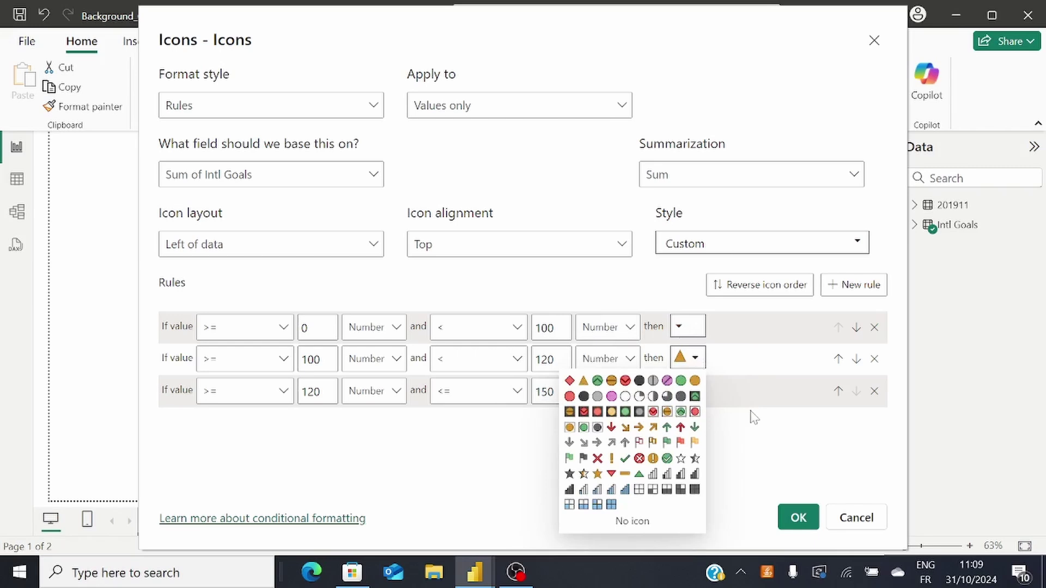
left_click(625, 397)
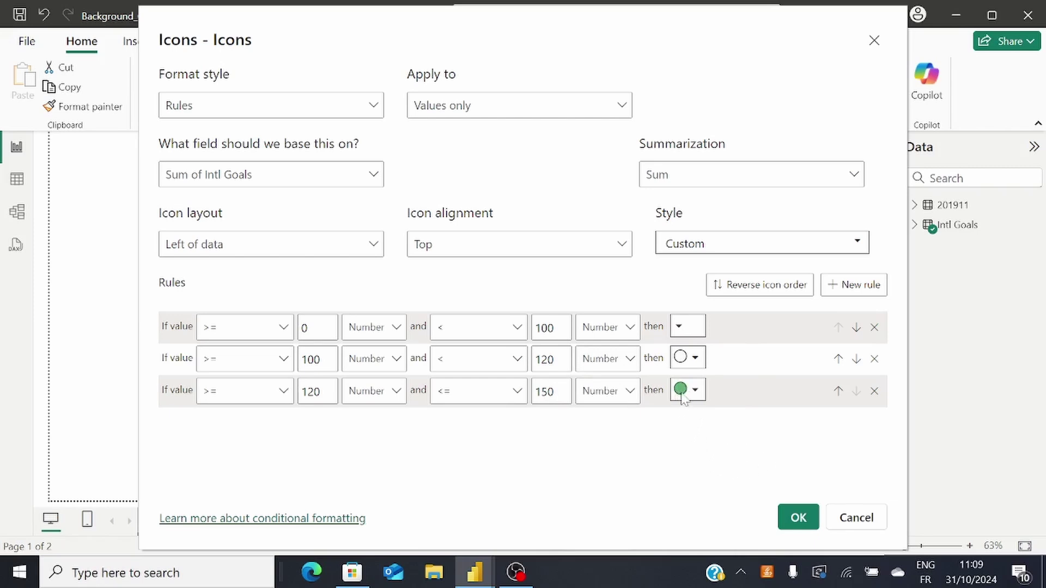
left_click(797, 519)
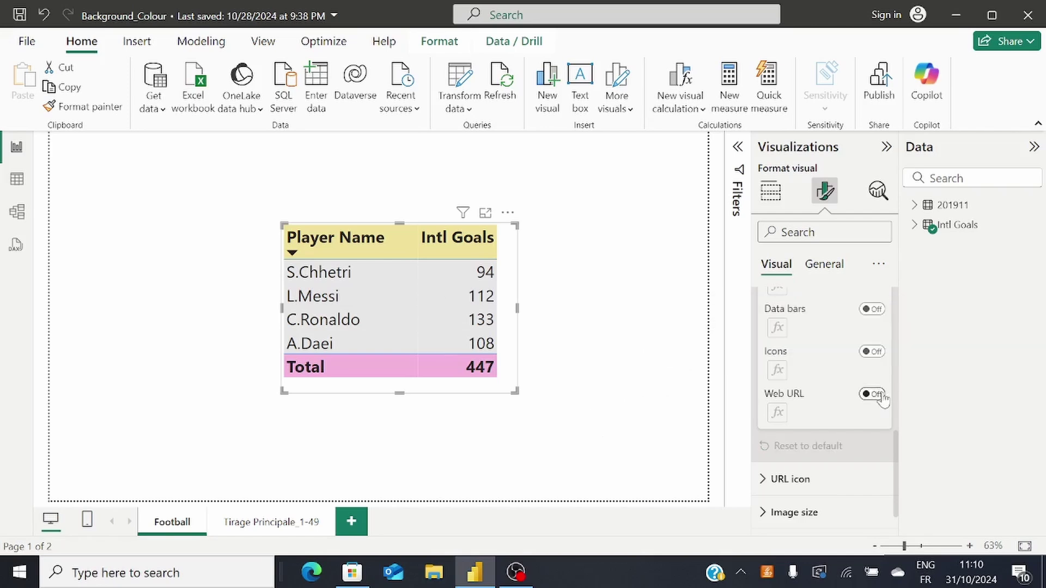
Turn on Web URL in the cell elements and switch the series to Player Name.
left_click(874, 395)
scroll(815, 397, "up", 3)
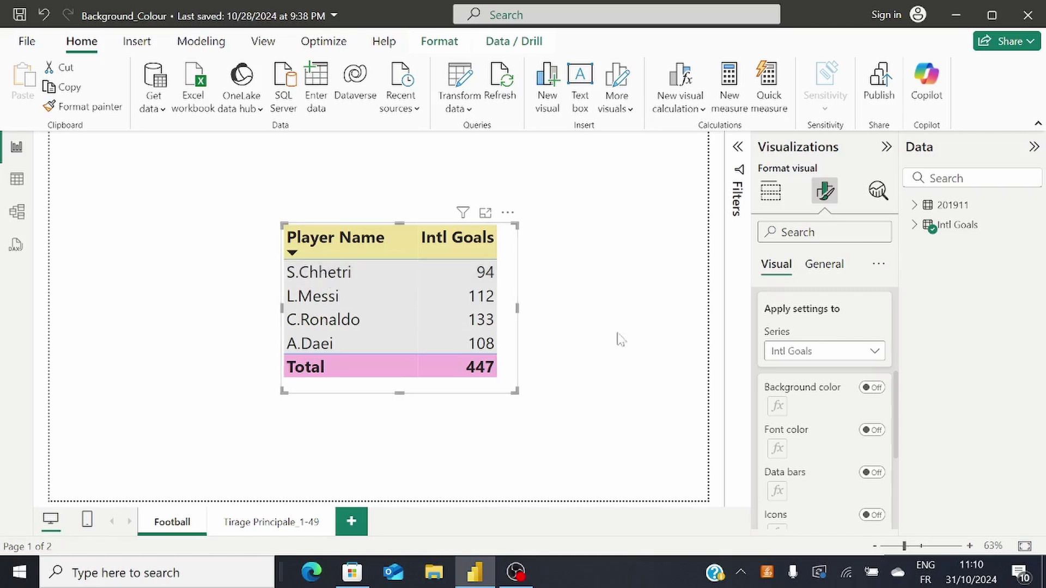
left_click(874, 351)
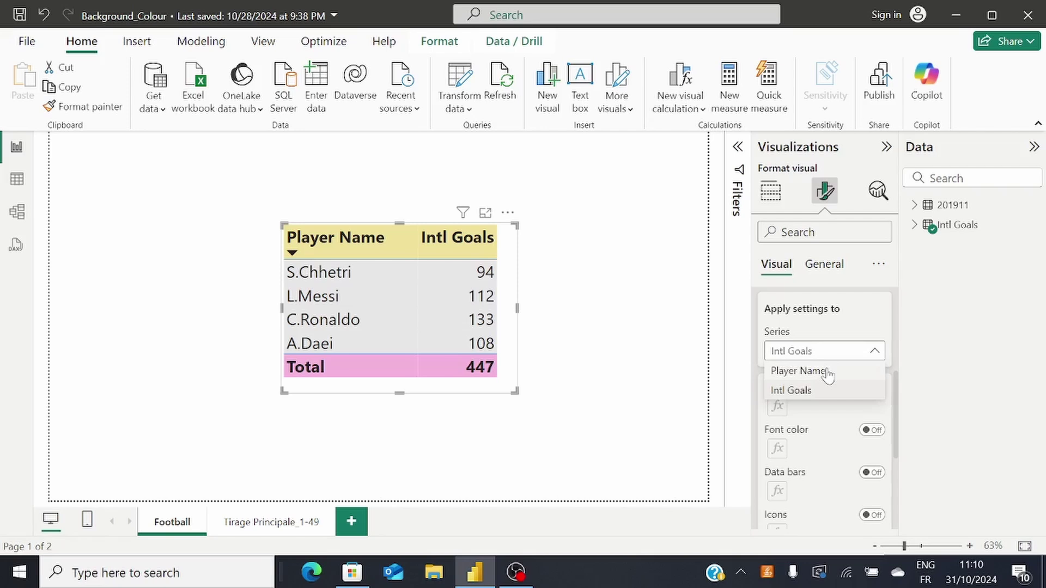
left_click(799, 372)
scroll(824, 382, "down", 2)
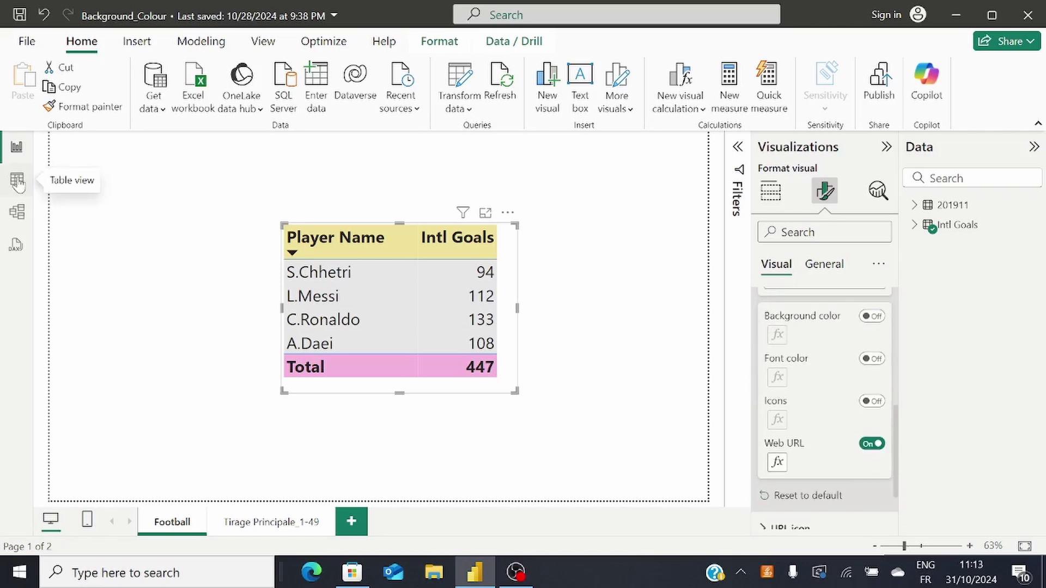
Check the Website column in the Intl Goals table data, and base the Player Name web URLs on the Website field.
left_click(17, 181)
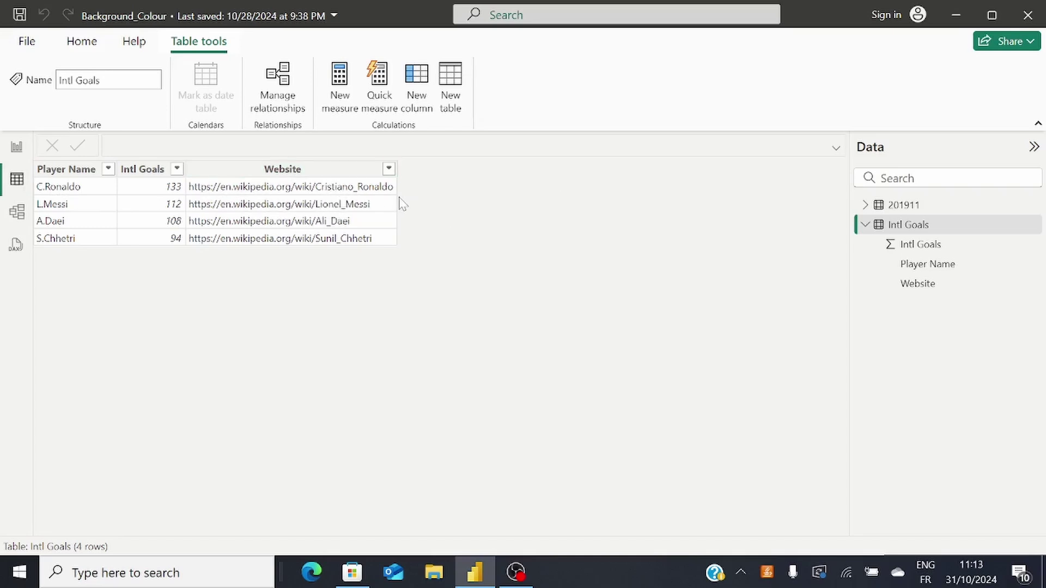
left_click(17, 147)
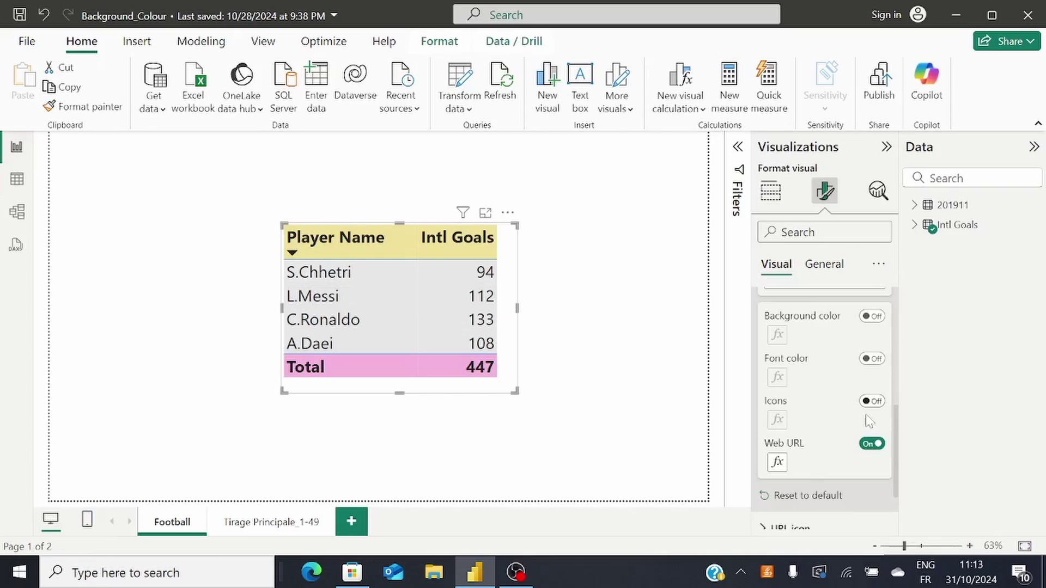
left_click(777, 463)
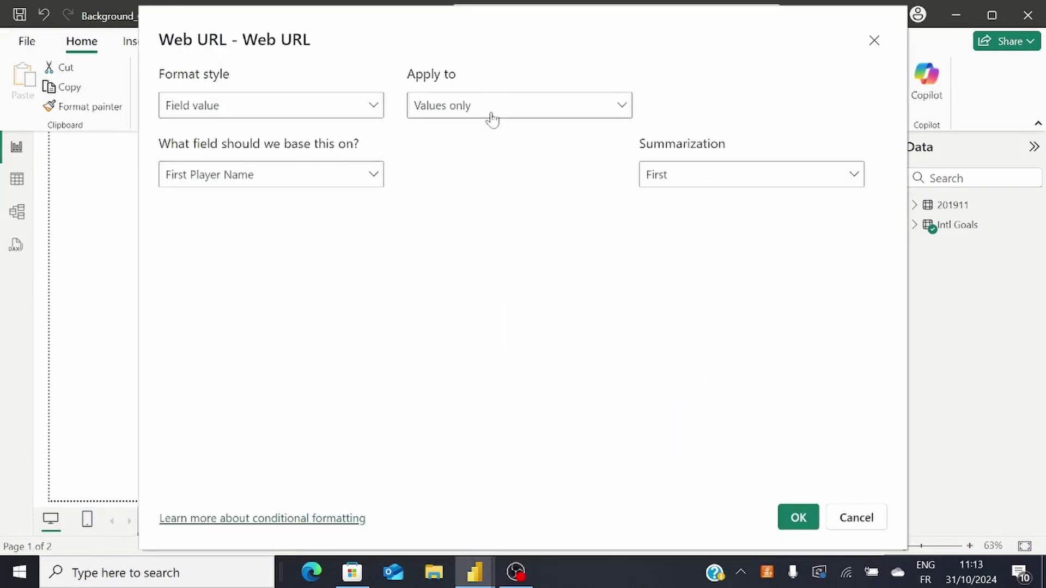
left_click(372, 175)
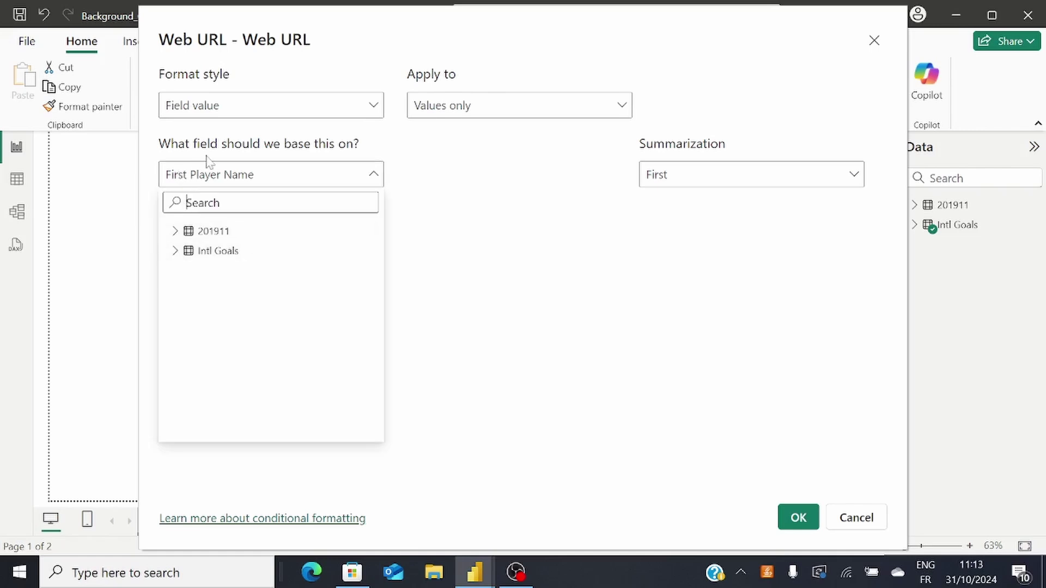
left_click(176, 252)
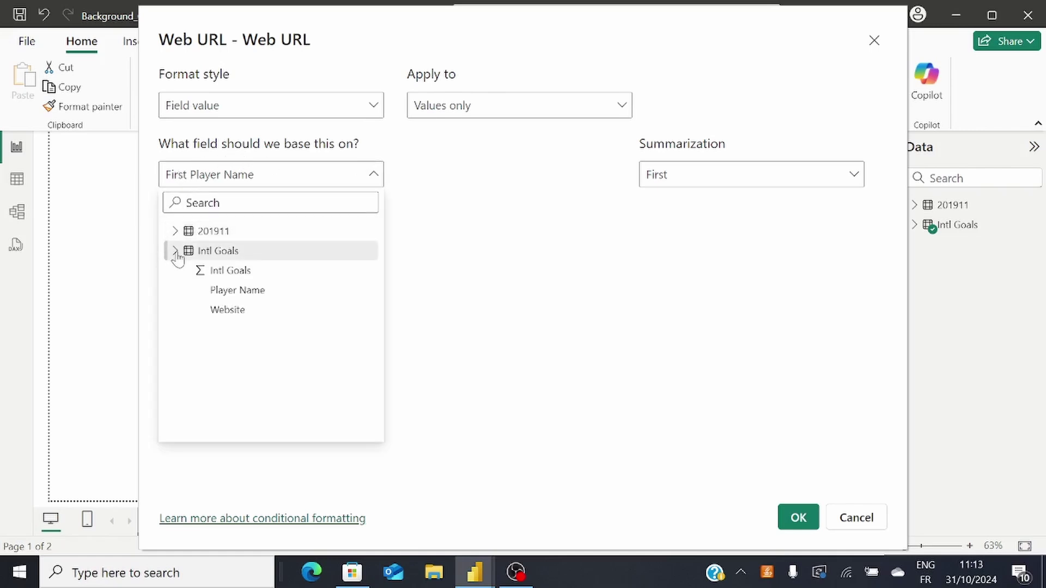
left_click(256, 313)
left_click(799, 521)
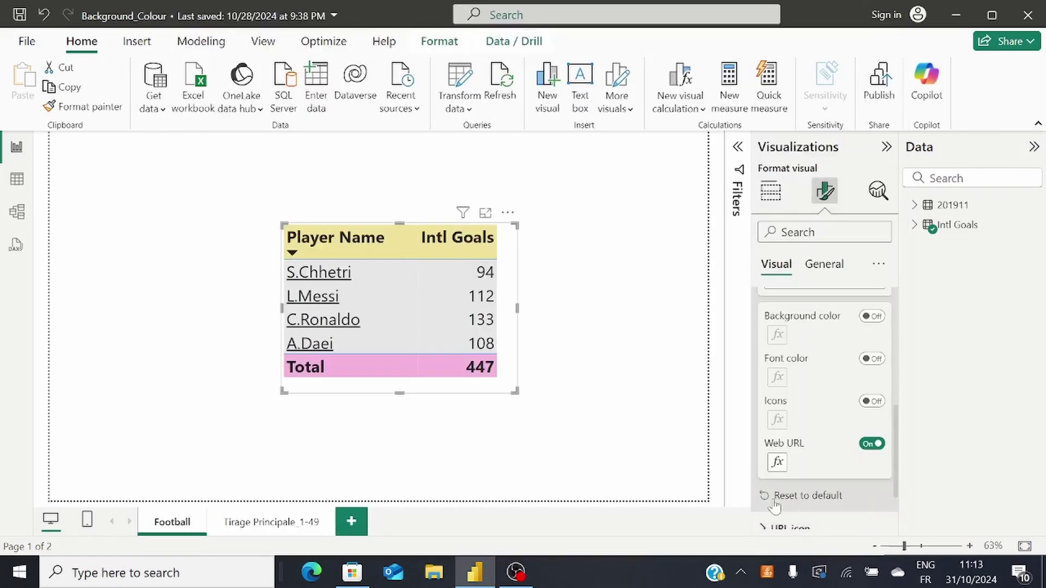
Test the L.Messi link by skimming the Wikipedia page it opens in the browser, and close the browser window.
left_click(322, 298)
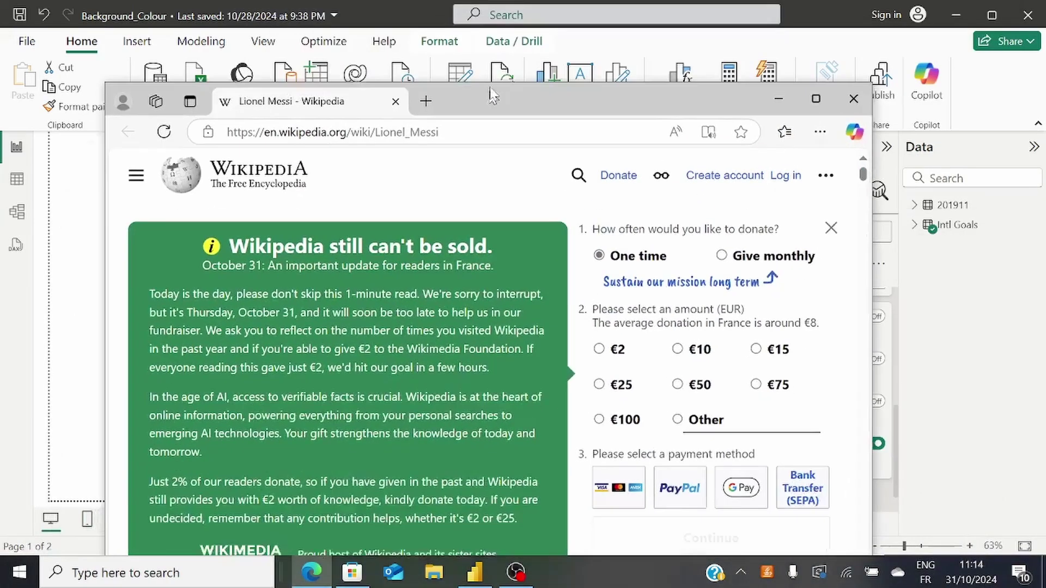
left_click_drag(493, 96, 508, 66)
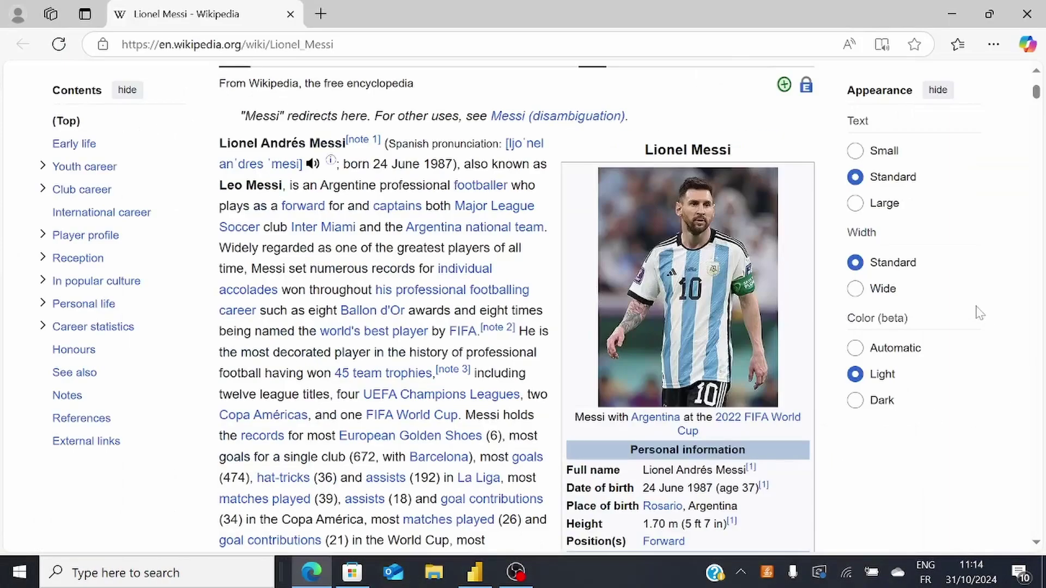
scroll(521, 310, "up", 2)
scroll(521, 310, "down", 8)
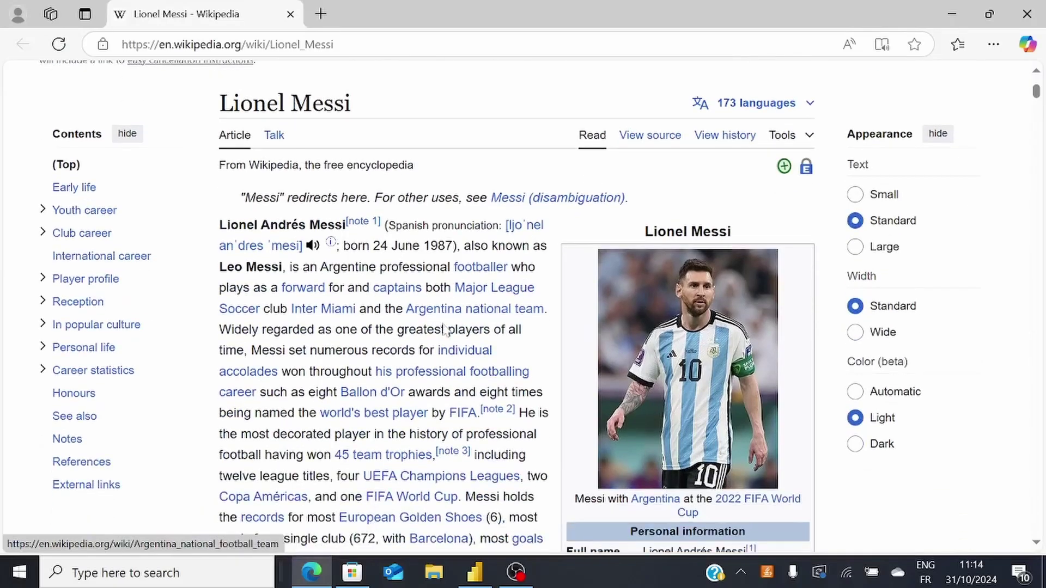
scroll(710, 426, "up", 1)
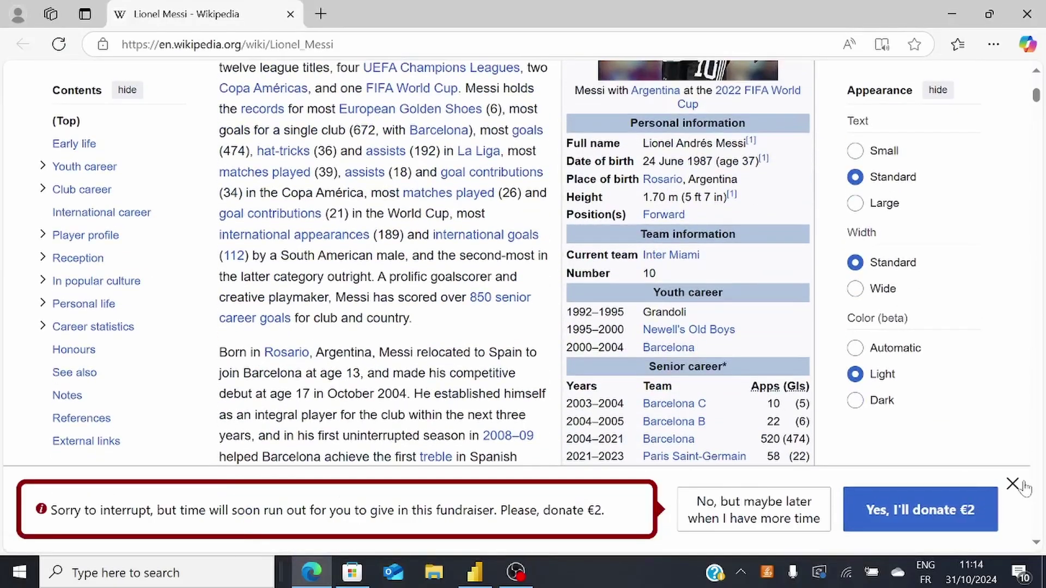
left_click(1012, 484)
scroll(338, 334, "up", 2)
scroll(356, 320, "up", 4)
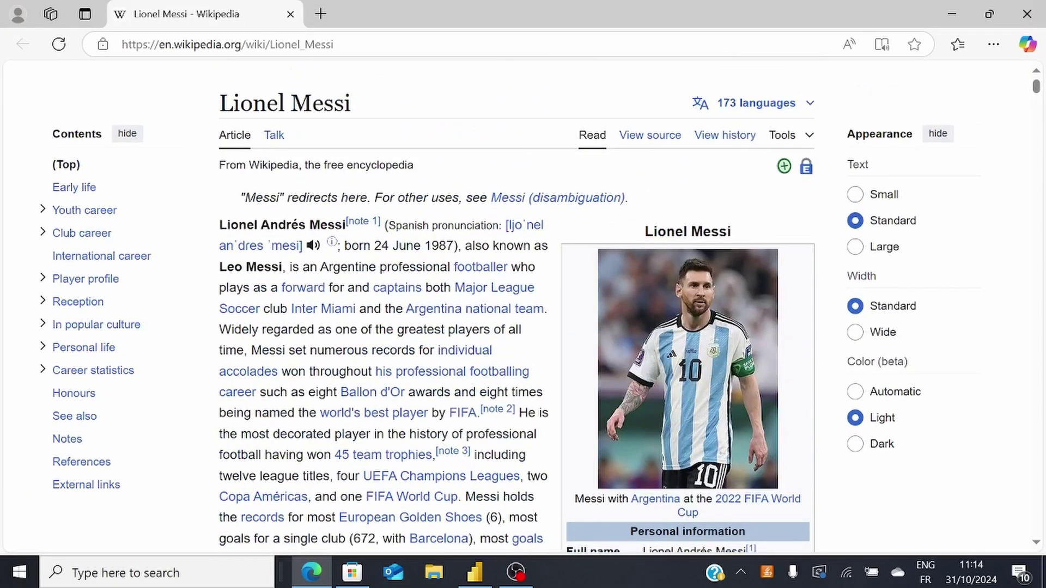
left_click(1027, 14)
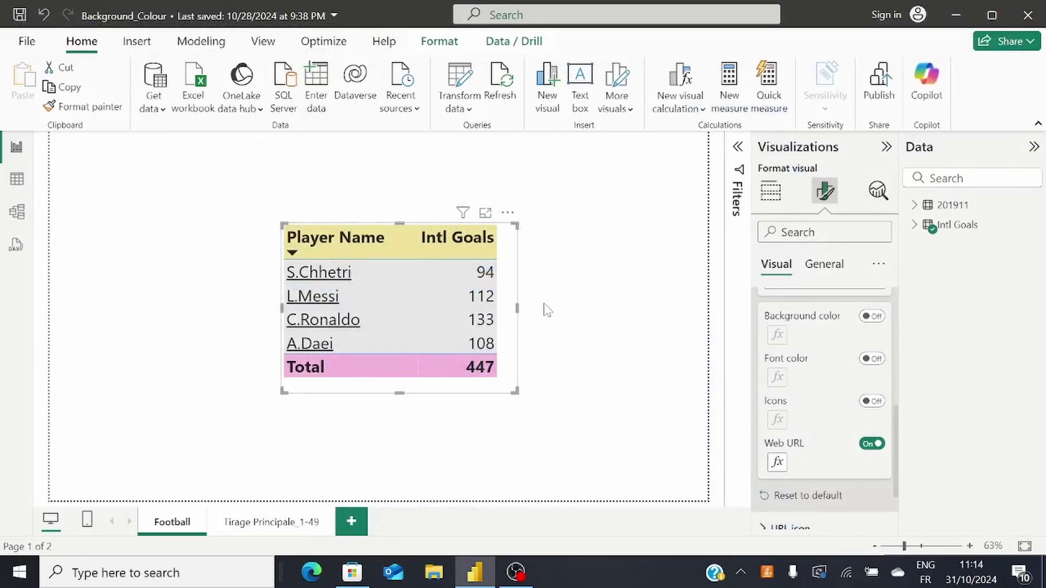
Show the cell elements options for the Intl Goals series.
scroll(777, 346, "down", 2)
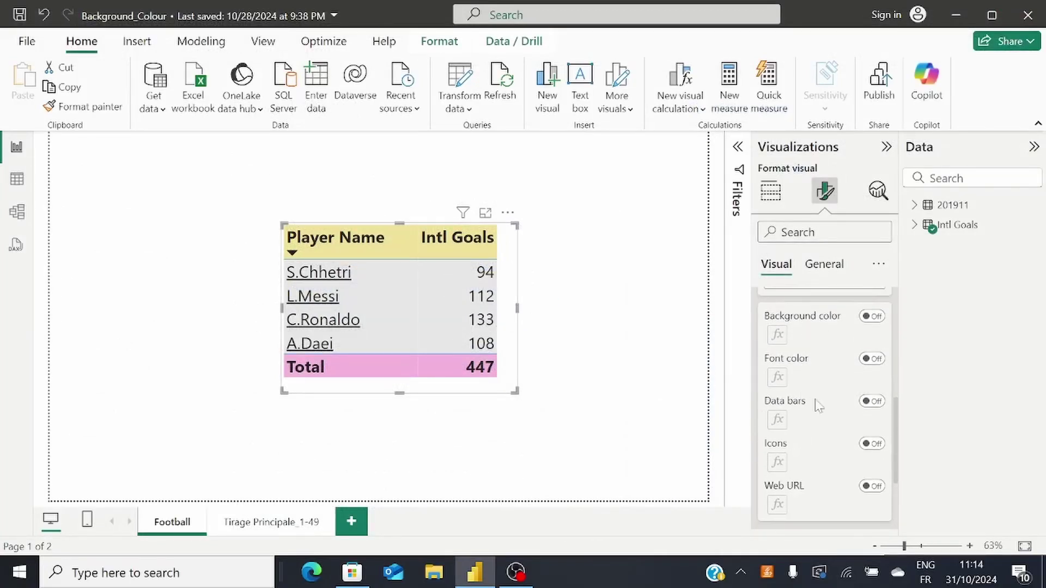